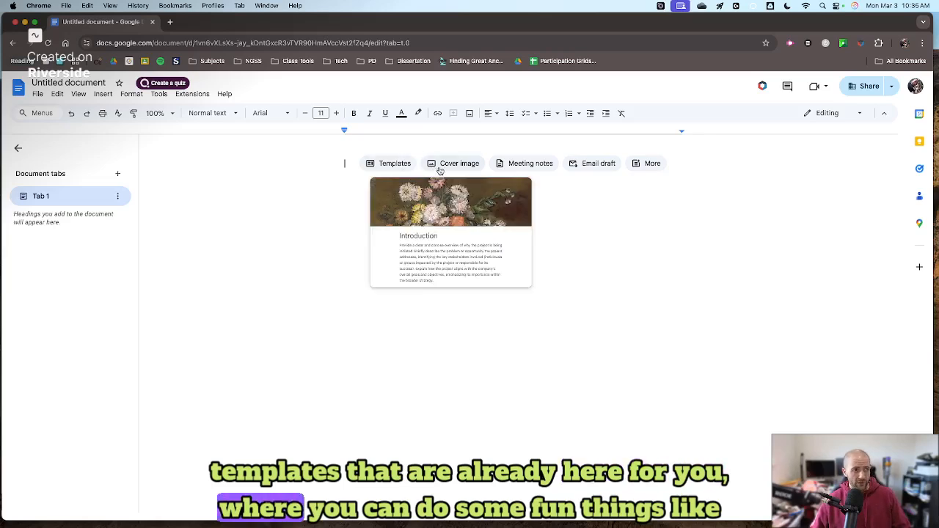
Add a cover image of orange striped sandstone from the stock images to the blank document
click(441, 163)
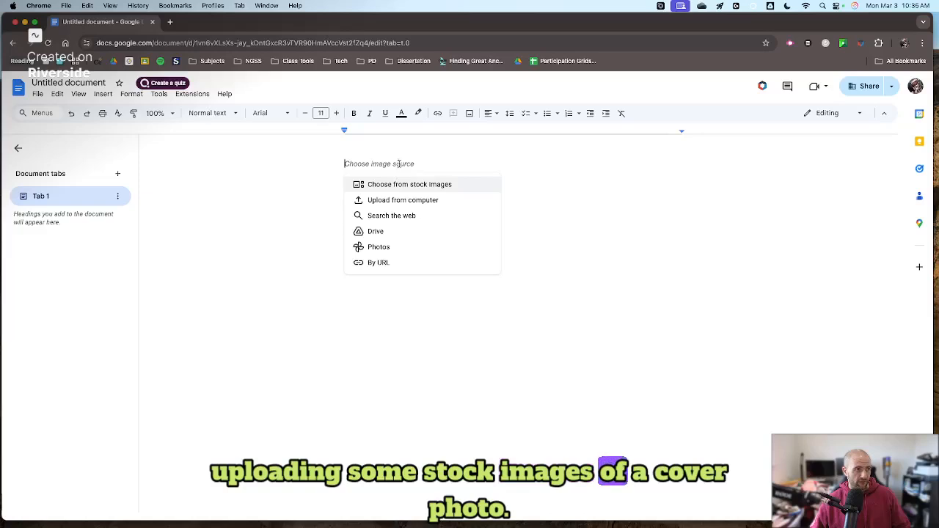
click(424, 185)
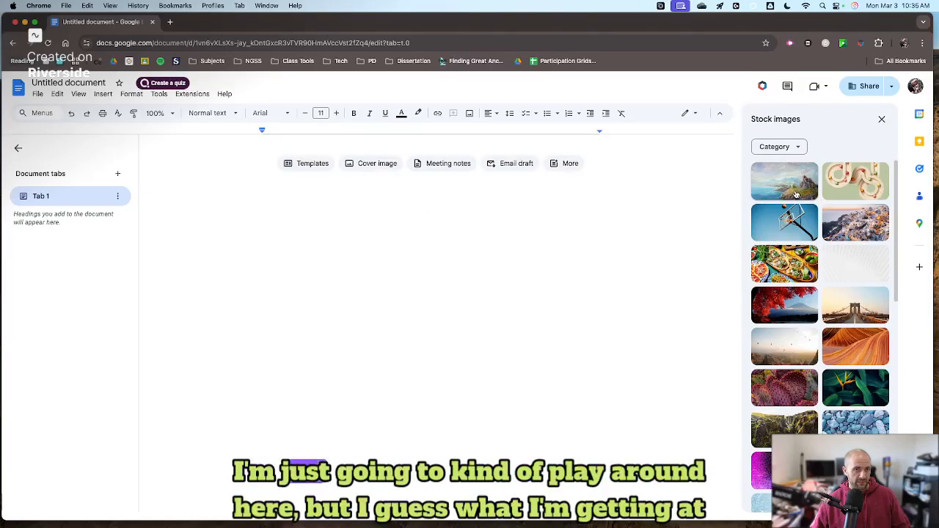
click(796, 194)
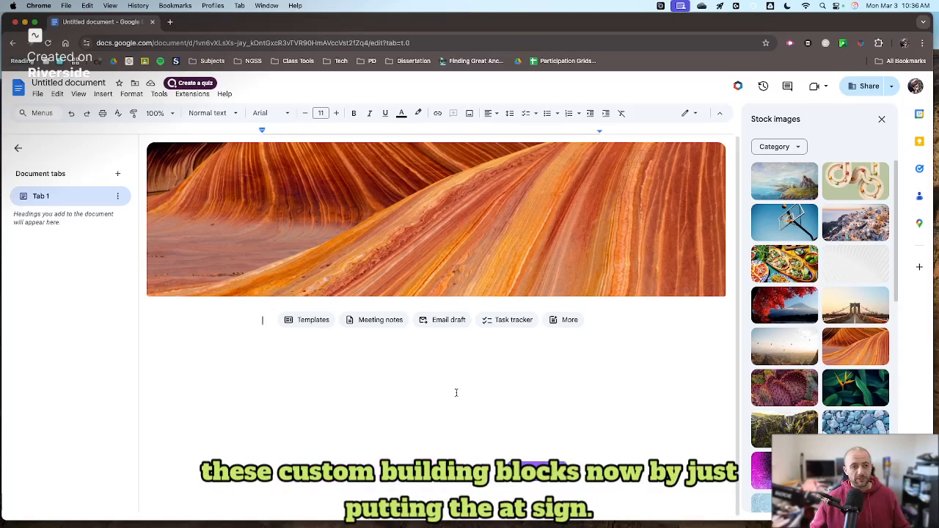
Examine the task smart chip's title, assignee and date fields, and dismiss the form without creating a task
text(@)
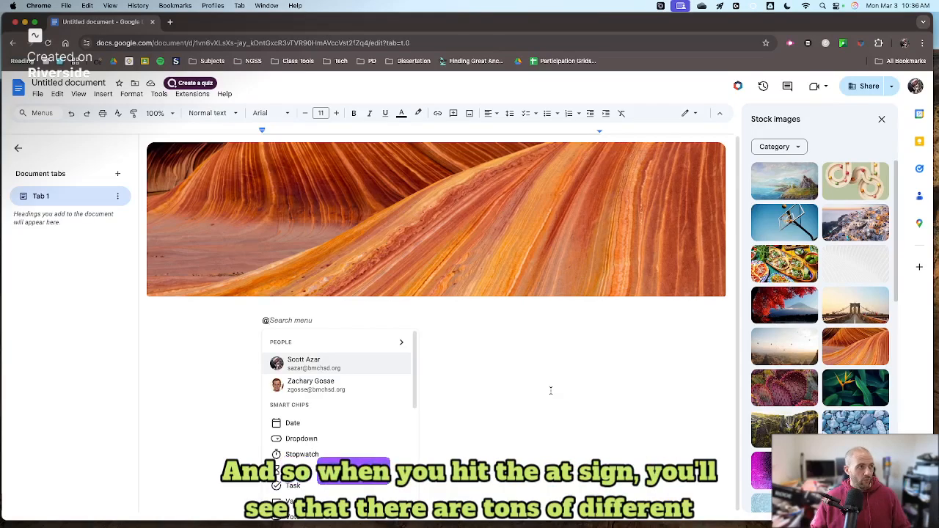
scroll(339, 411, down, 5)
scroll(339, 411, up, 4)
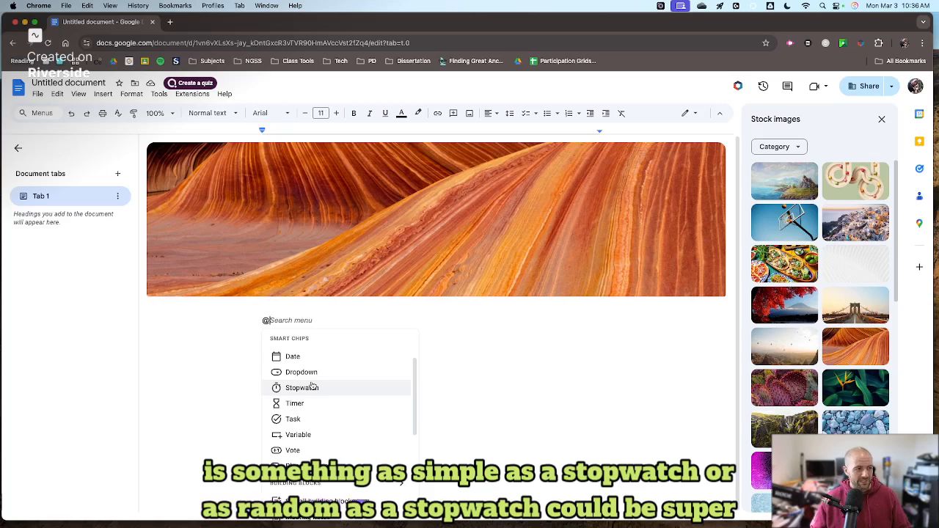
click(305, 422)
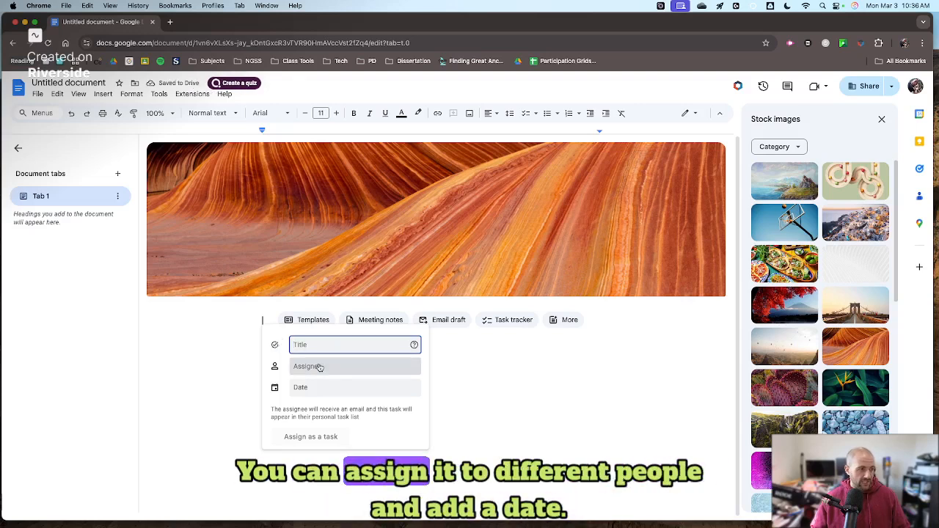
click(204, 374)
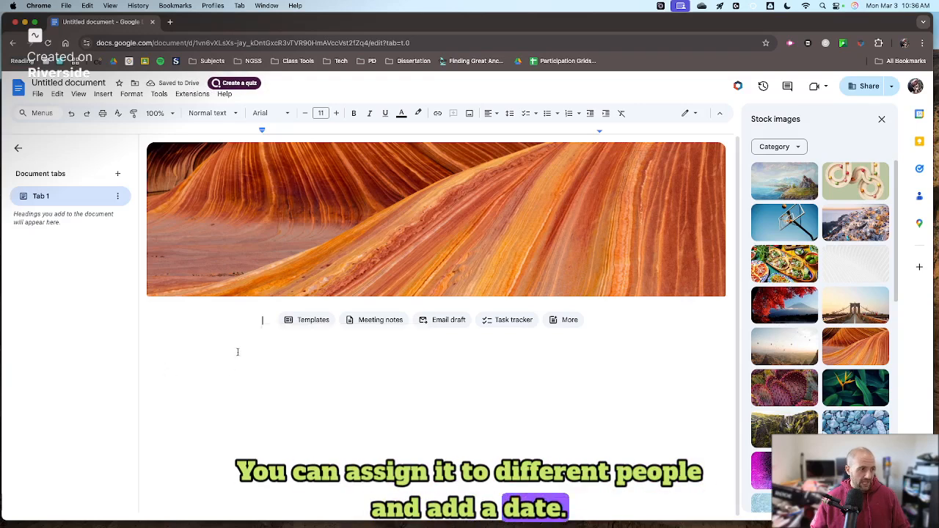
Look through the smart chips, building blocks and linkable files that can be inserted below the cover image
text(@)
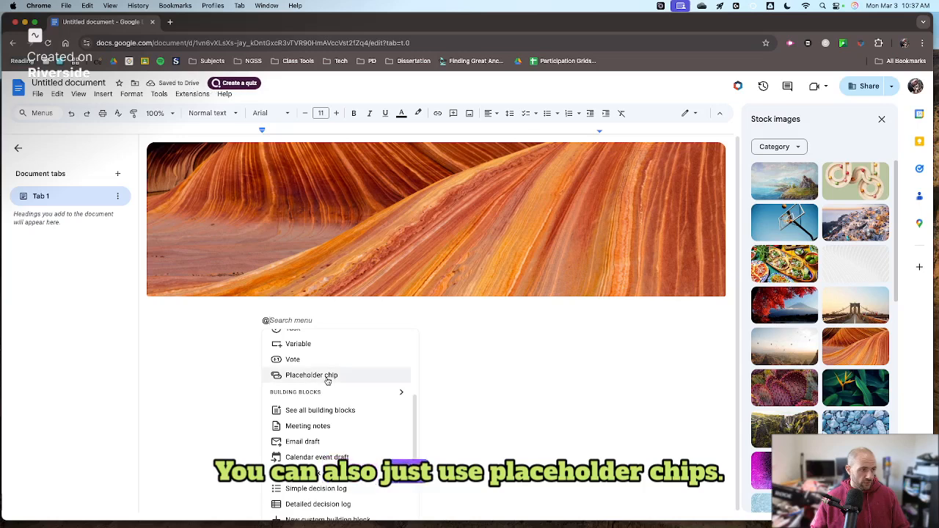
scroll(323, 370, up, 1)
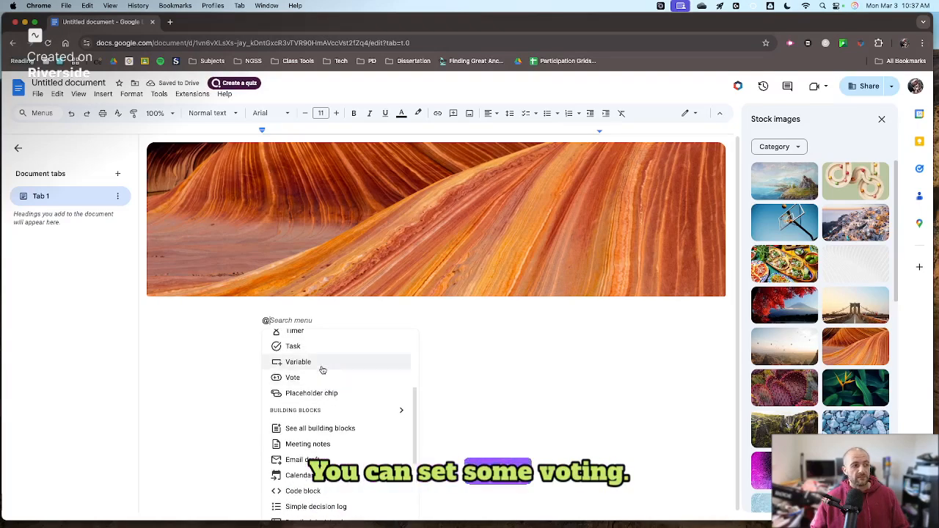
scroll(323, 370, up, 2)
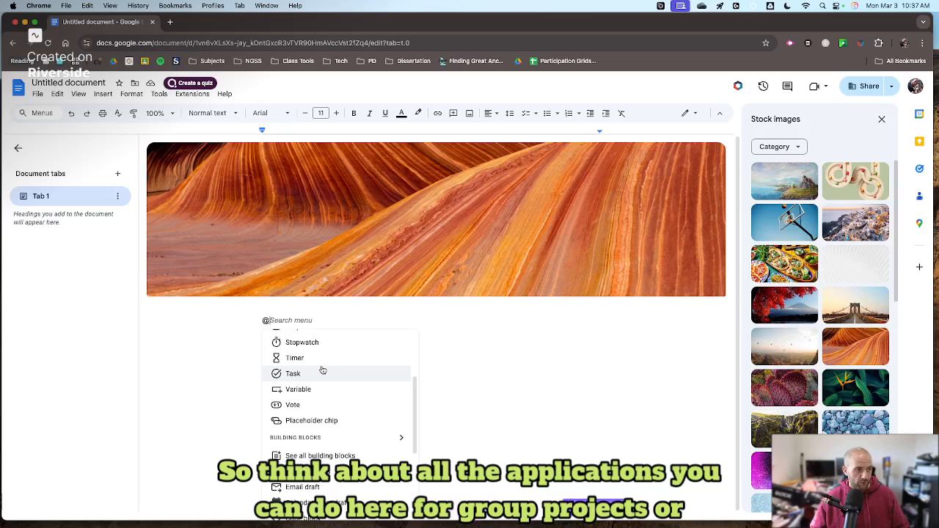
scroll(322, 371, up, 3)
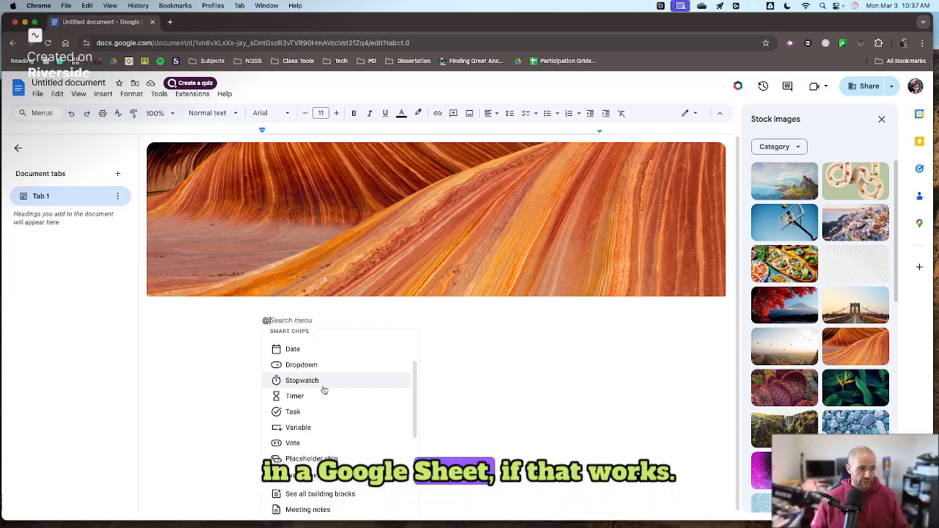
scroll(324, 390, down, 5)
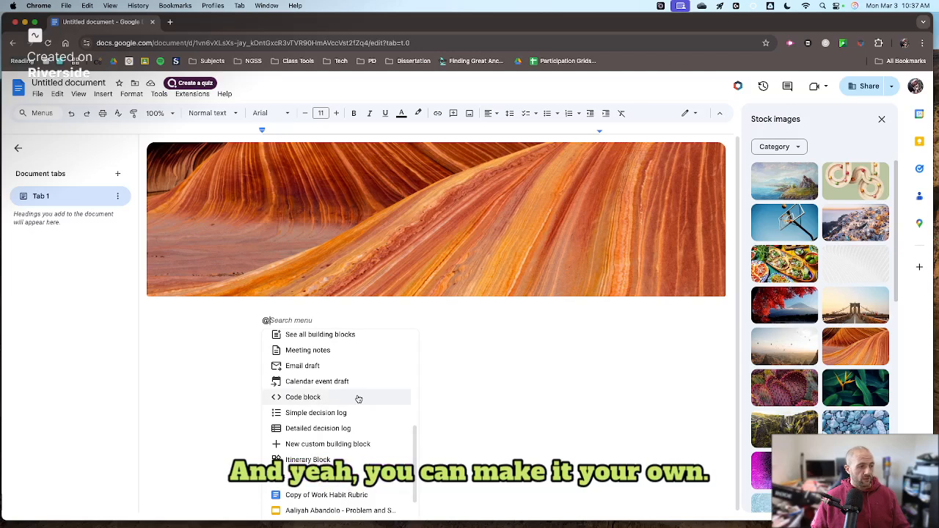
scroll(299, 420, down, 3)
scroll(315, 430, up, 3)
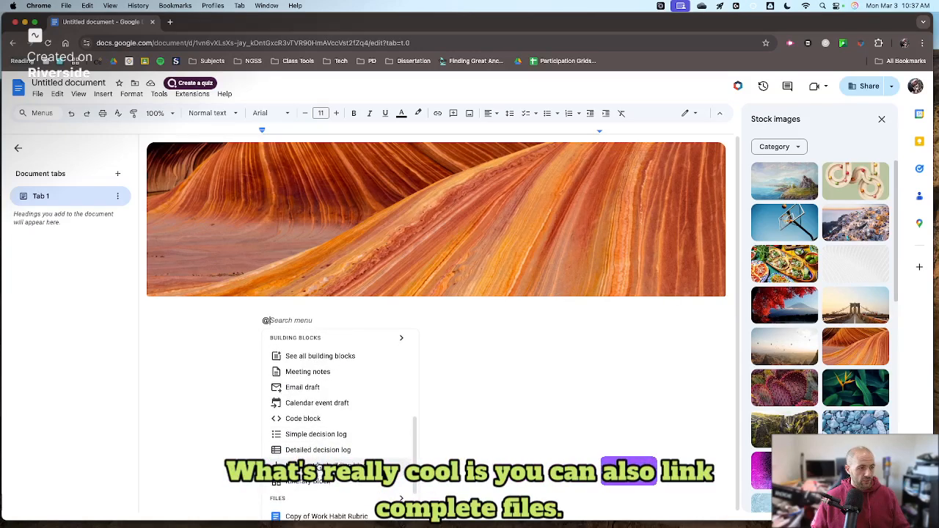
scroll(319, 467, down, 3)
scroll(319, 455, up, 2)
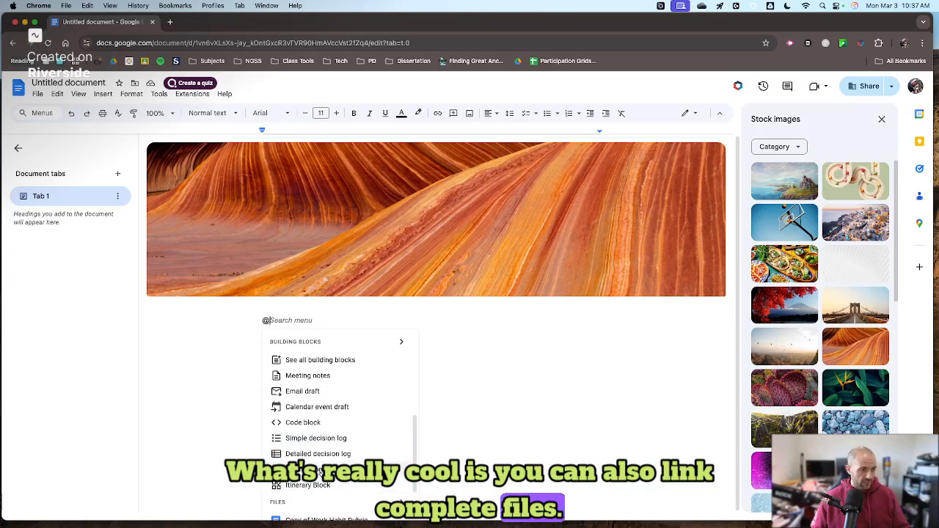
Insert the featured Task tracker building block below the cover image
click(402, 343)
click(375, 346)
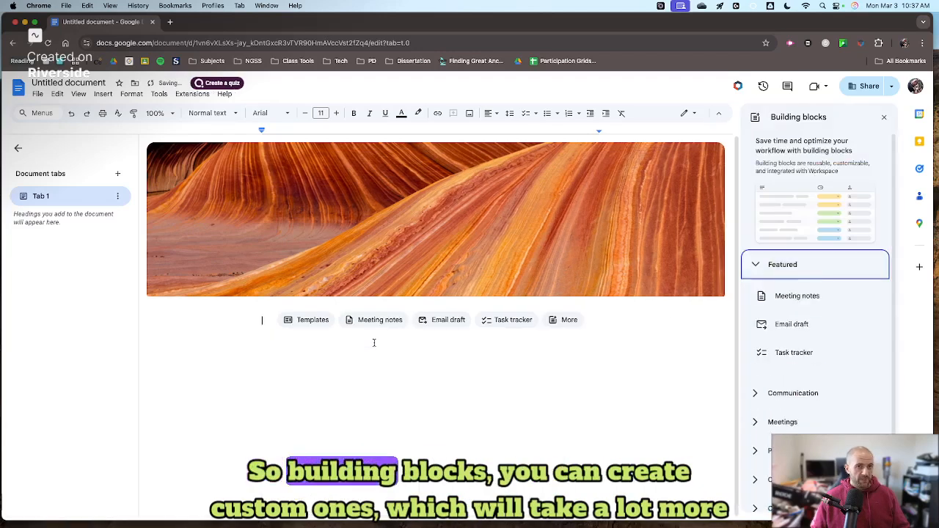
click(781, 298)
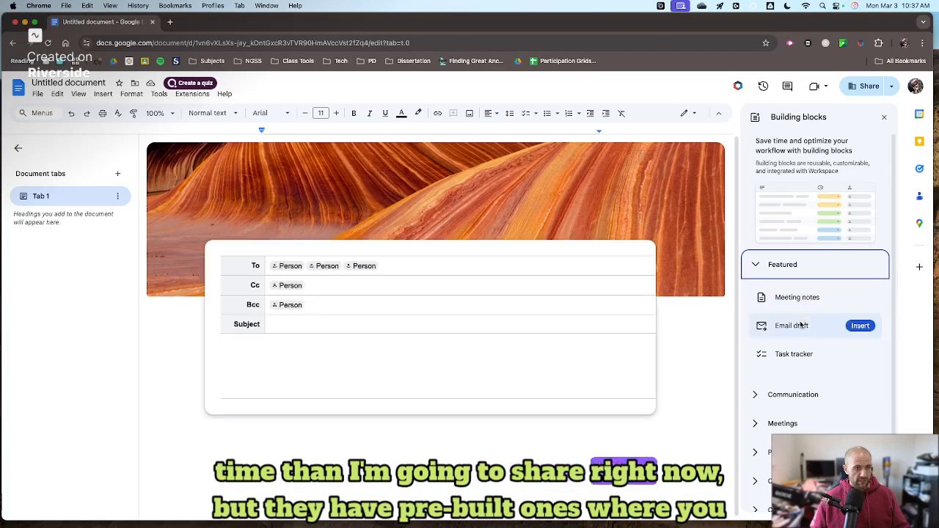
click(778, 359)
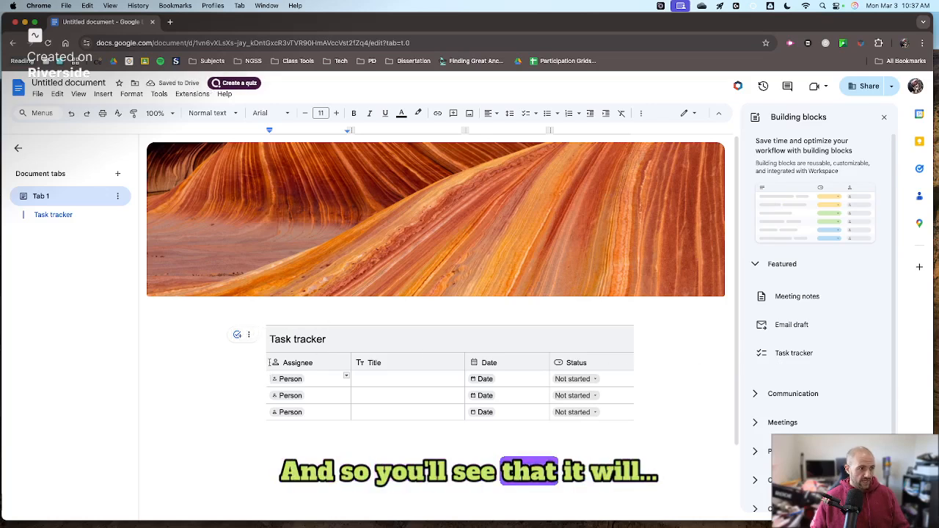
Check the assignee choices, title cell and date picker in the first row of the task tracker
click(298, 378)
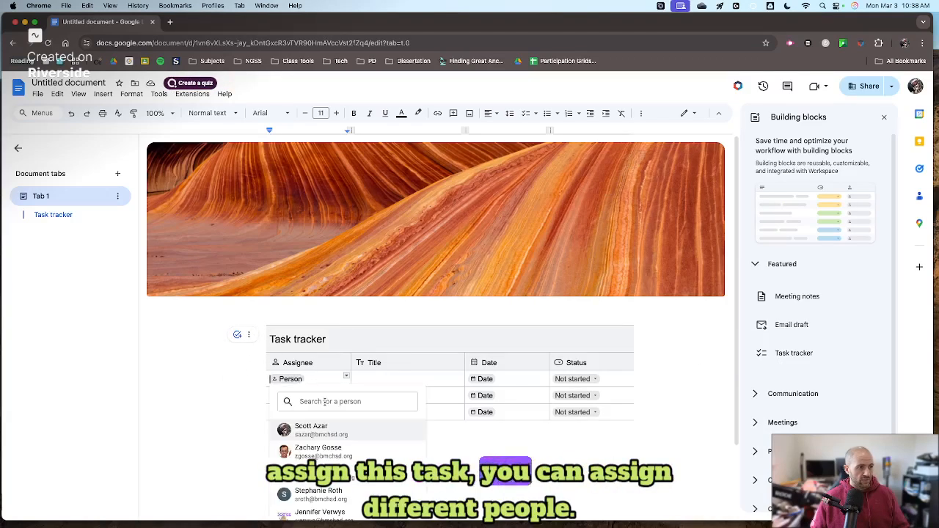
click(340, 377)
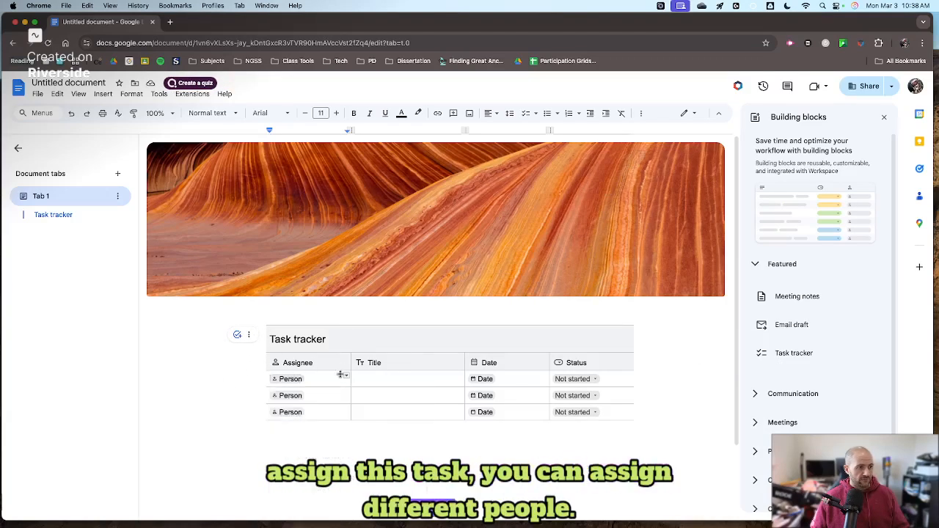
click(380, 376)
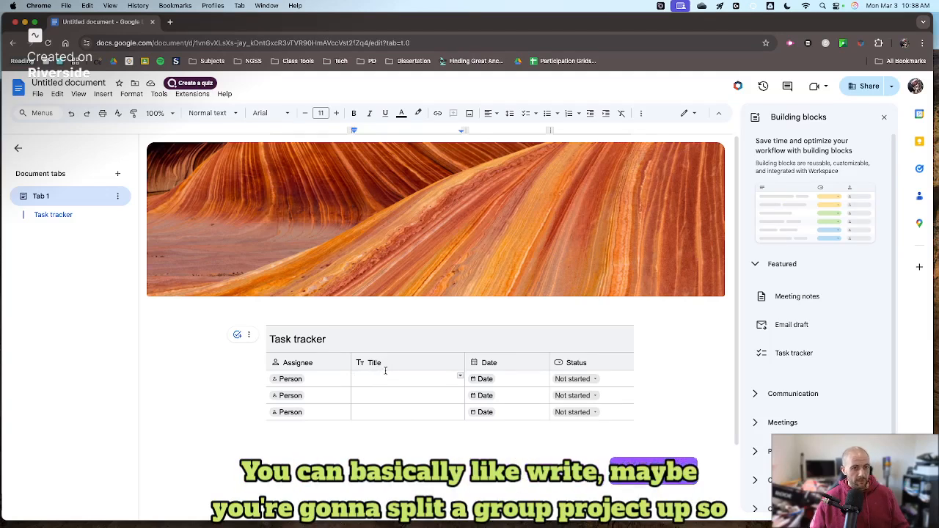
scroll(380, 370, down, 2)
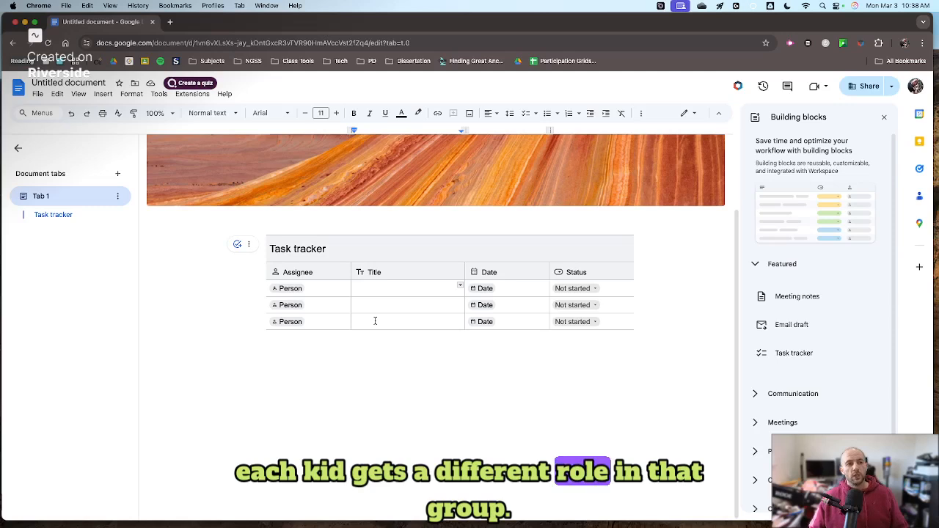
click(487, 290)
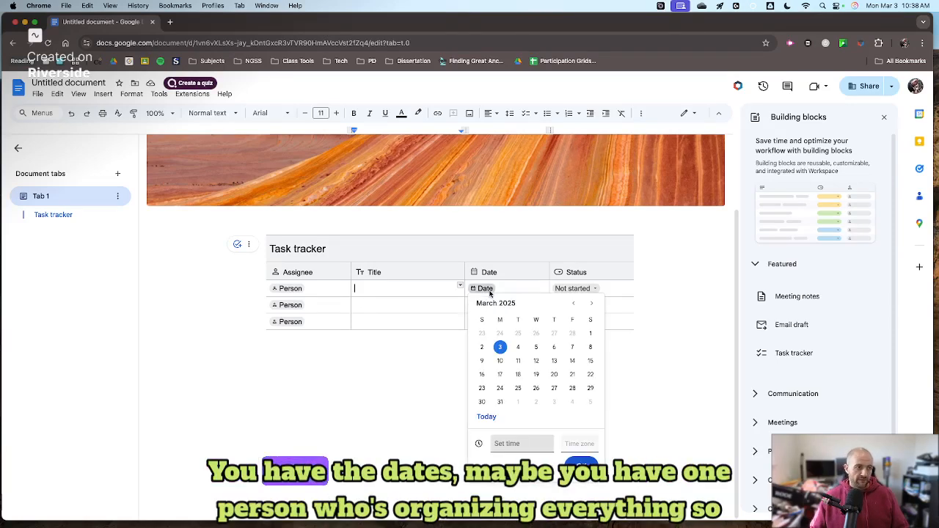
click(484, 271)
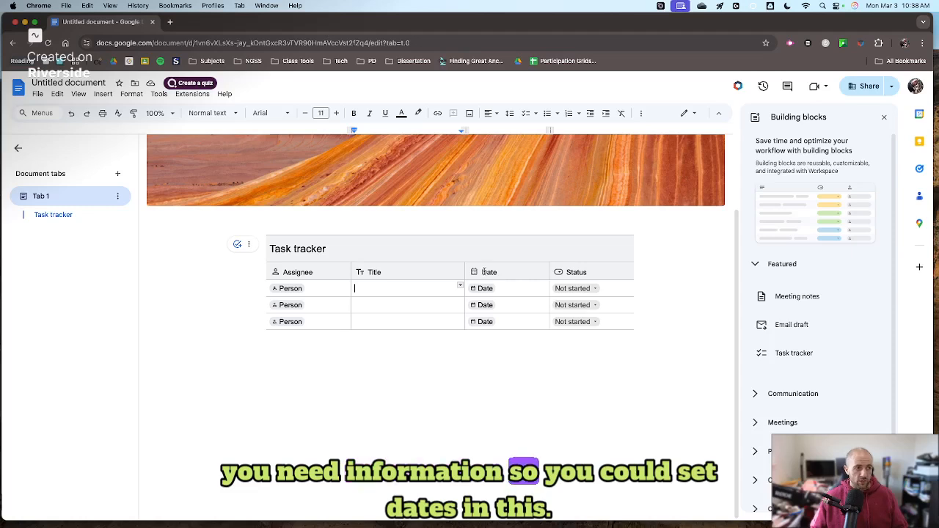
Review the first task's status choices and their editable dropdown options, leaving them without saving changes
click(577, 289)
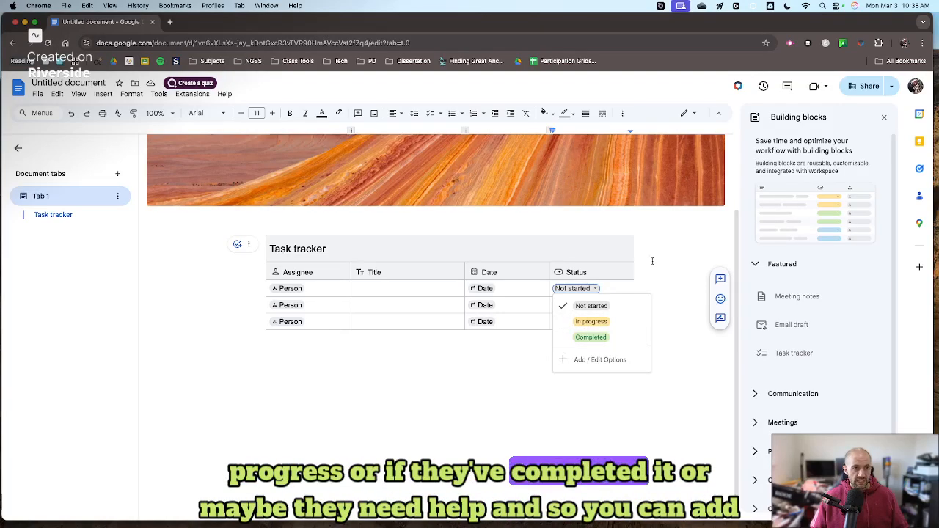
click(578, 359)
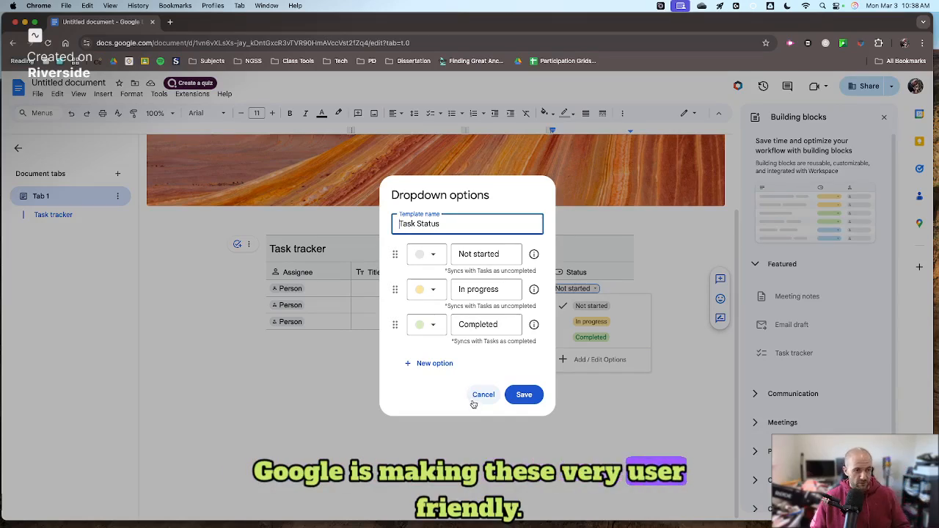
click(472, 396)
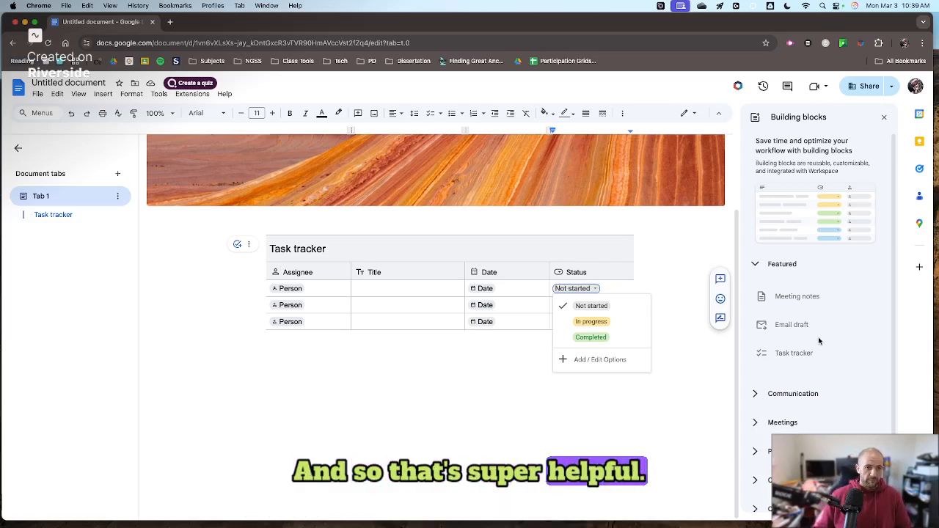
View the building blocks offered under Communication and Meetings
click(758, 396)
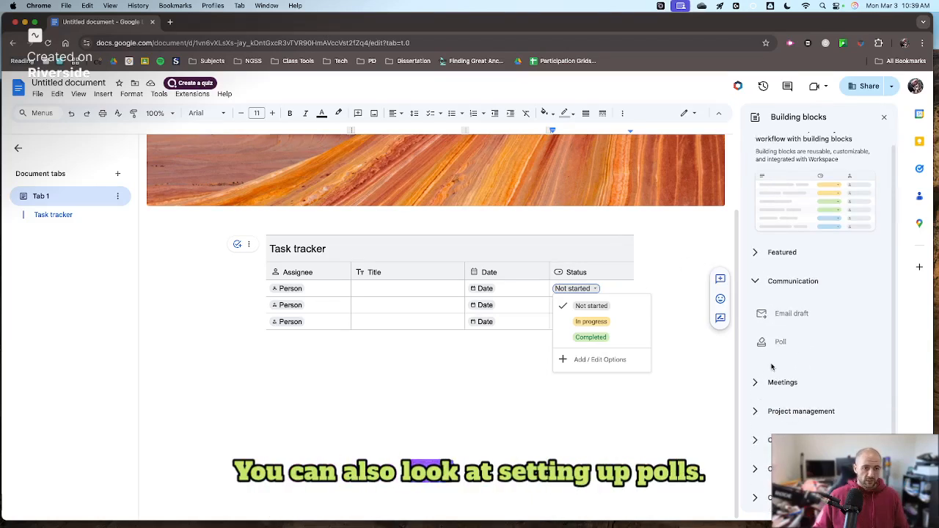
click(765, 381)
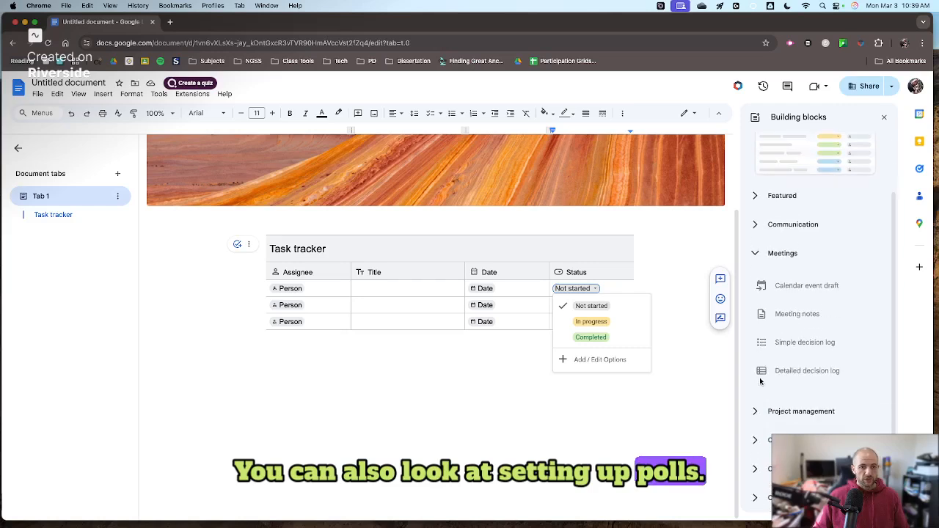
click(764, 254)
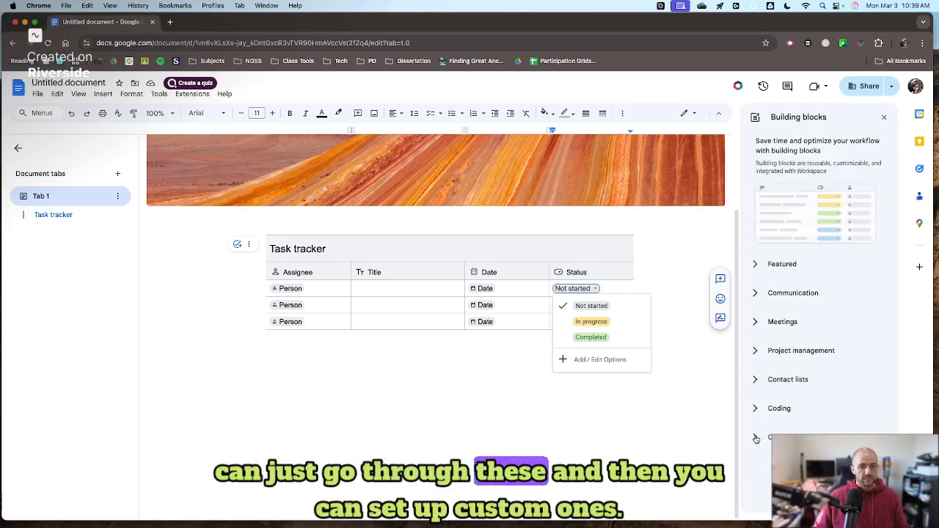
Insert the custom Itinerary Block below the cover image in place of the task tracker
click(756, 439)
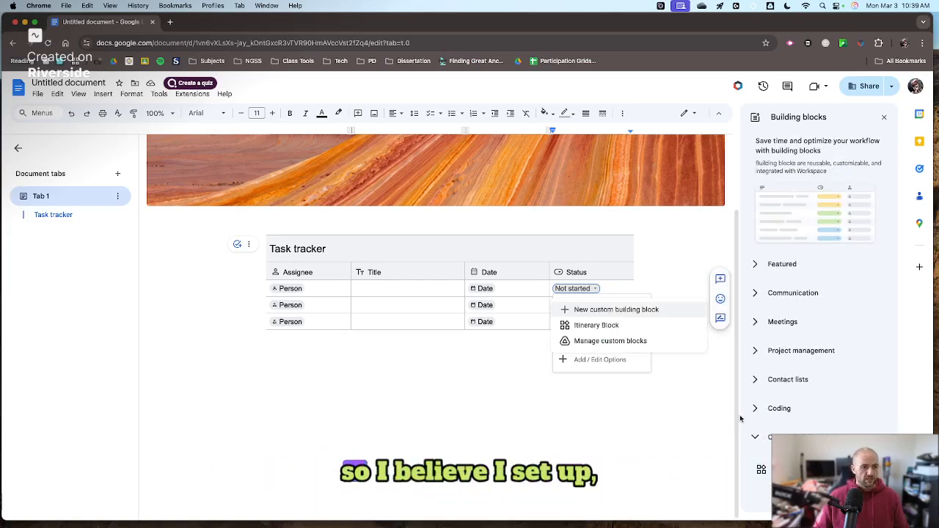
click(620, 327)
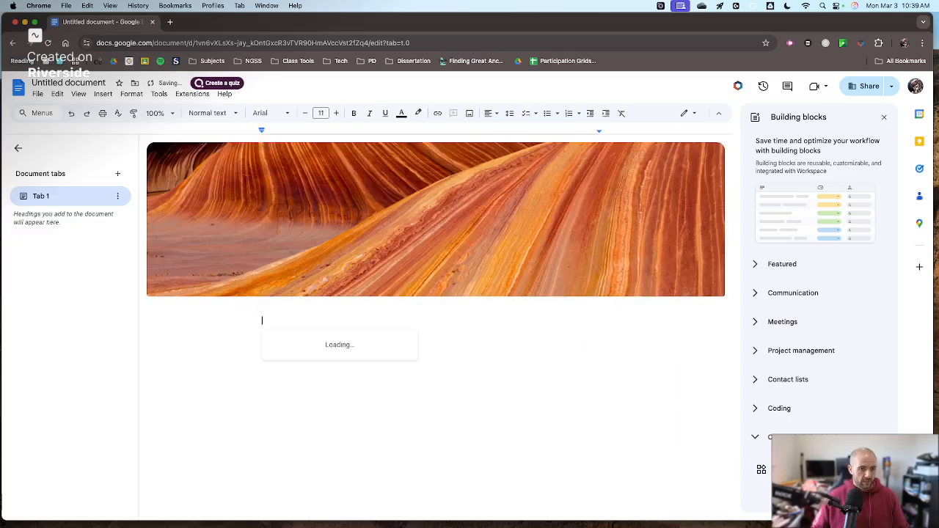
click(323, 356)
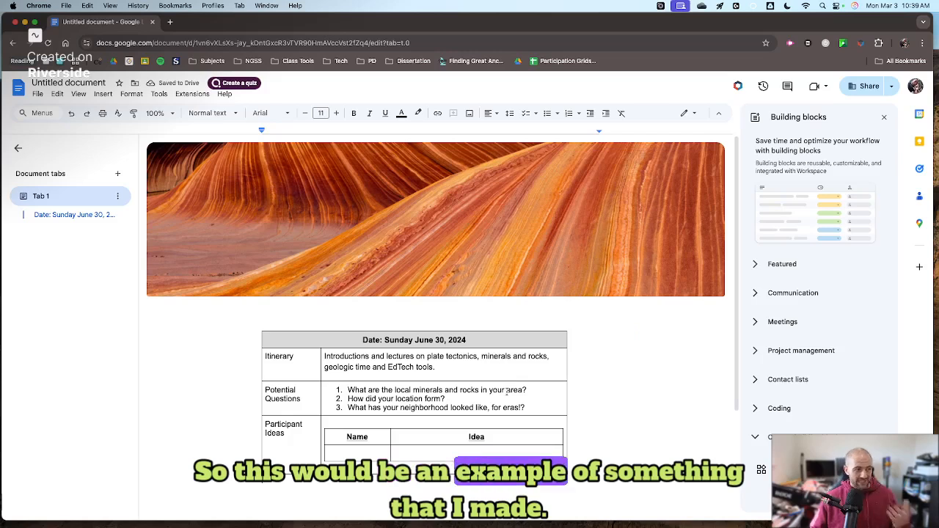
Try out creating a custom building block by selecting the whole itinerary table as its content, and cancel without saving
scroll(505, 393, down, 1)
click(245, 277)
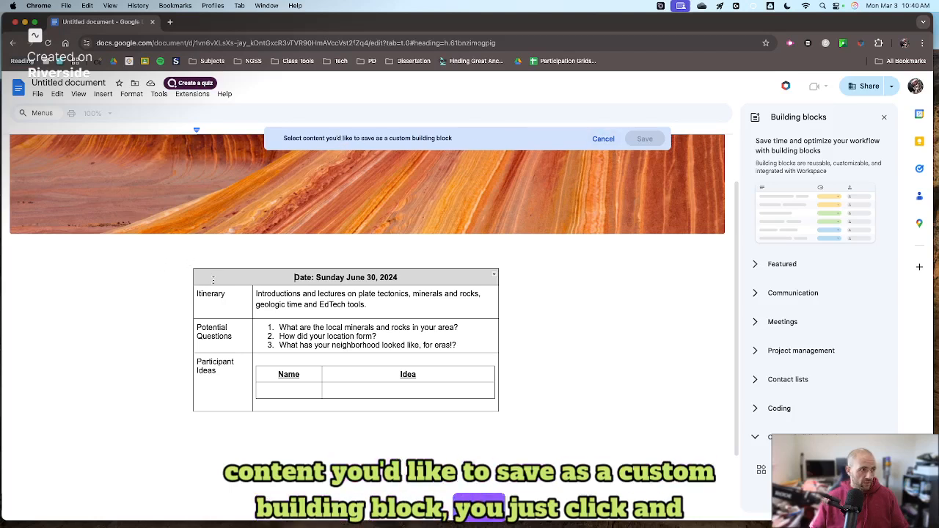
drag(213, 278, 398, 386)
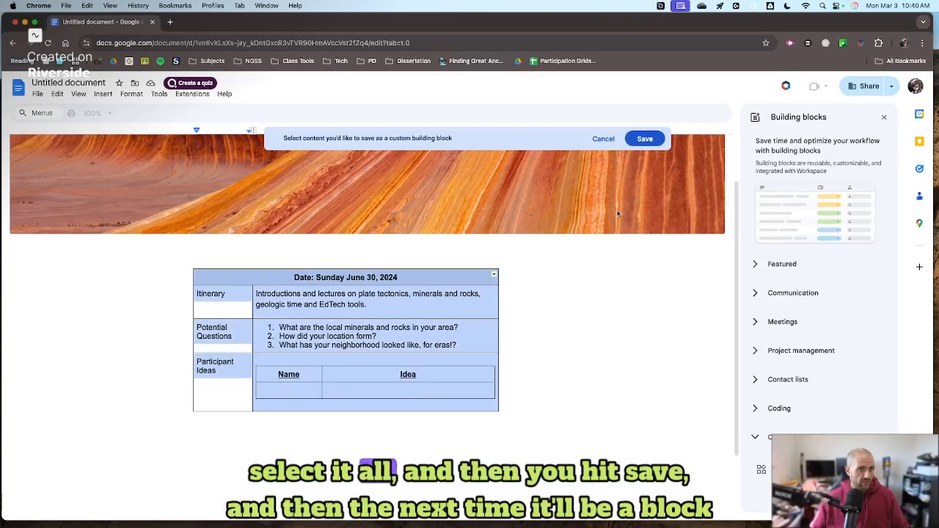
click(602, 139)
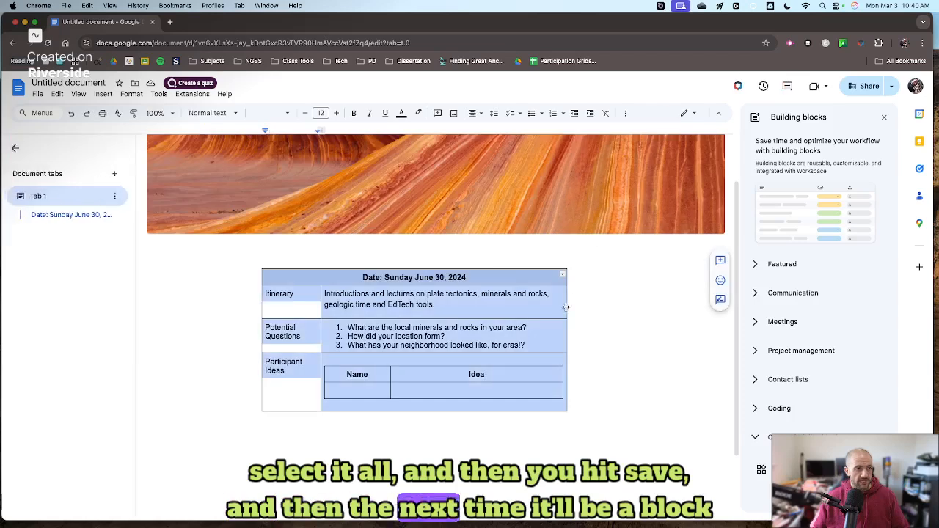
Delete the whole itinerary table below the cover image, including its emptied rows
key(BackSpace)
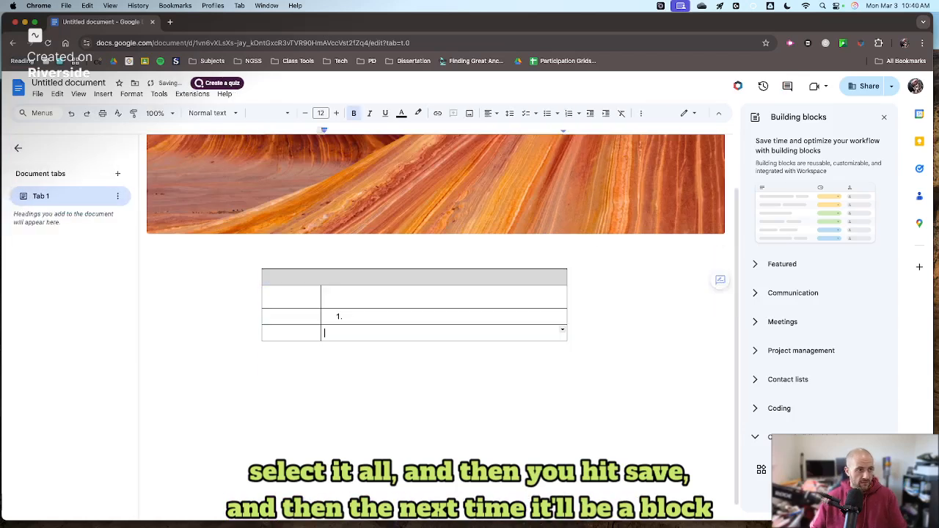
drag(615, 319, 621, 405)
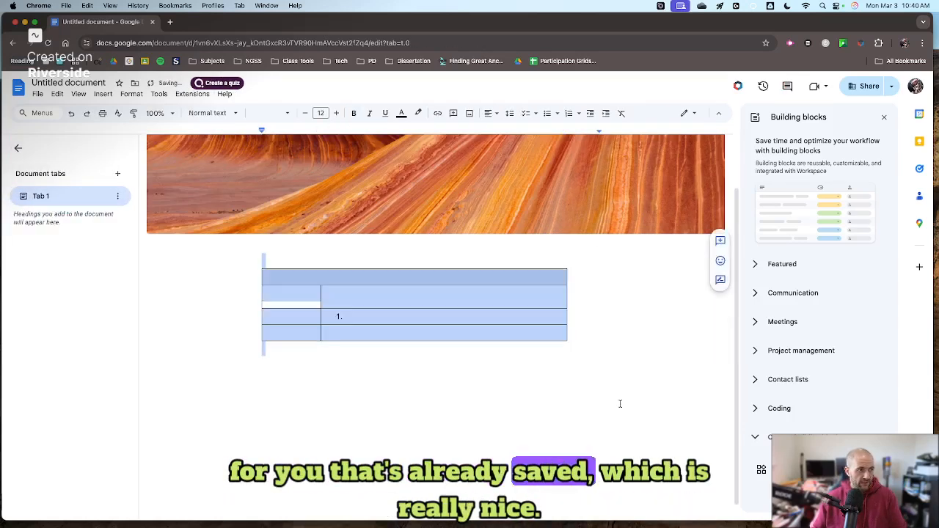
key(BackSpace)
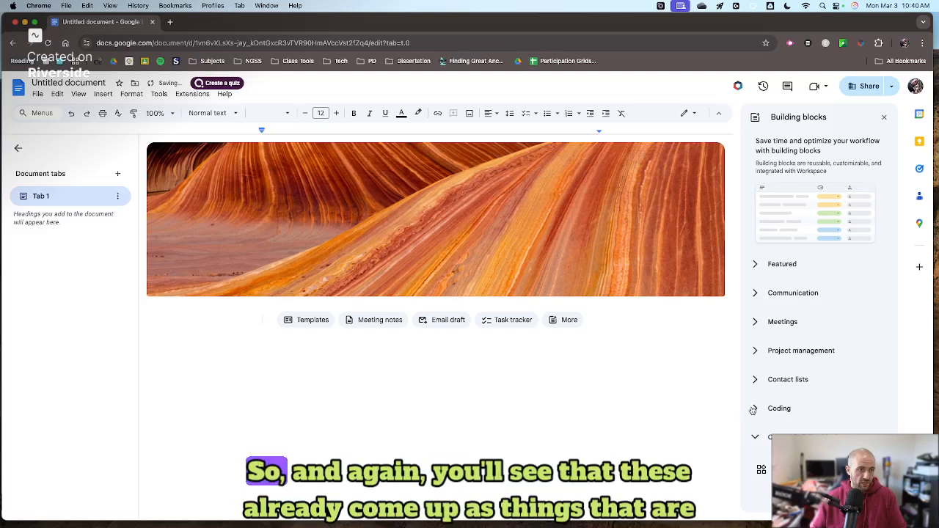
click(515, 321)
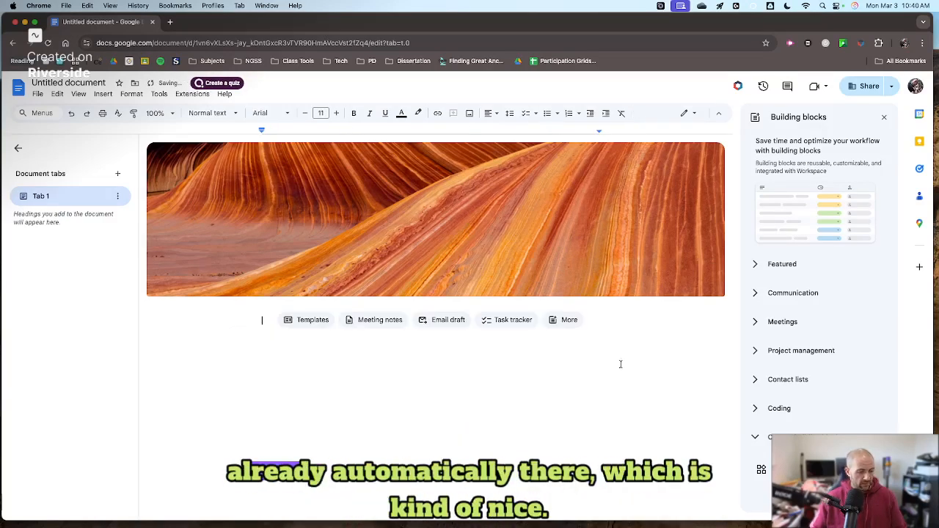
key(super+z)
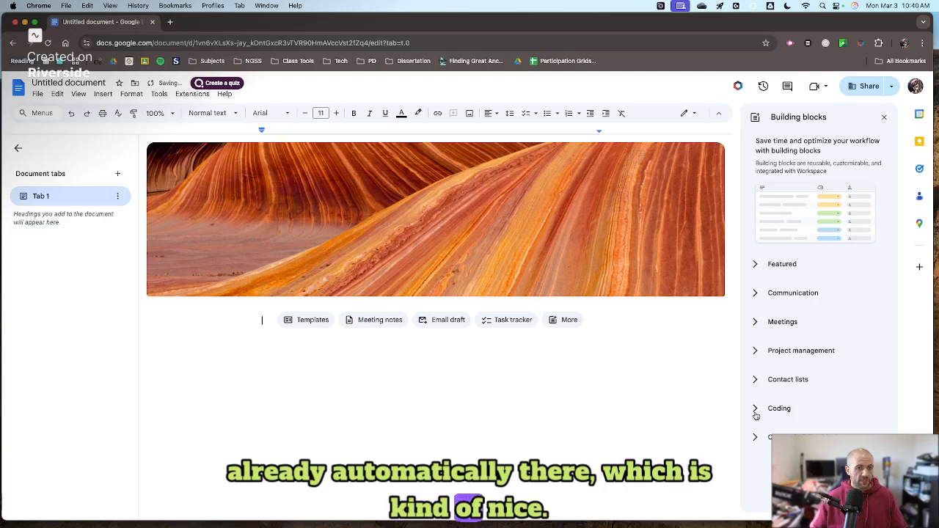
View the building blocks offered under Contact lists
click(756, 388)
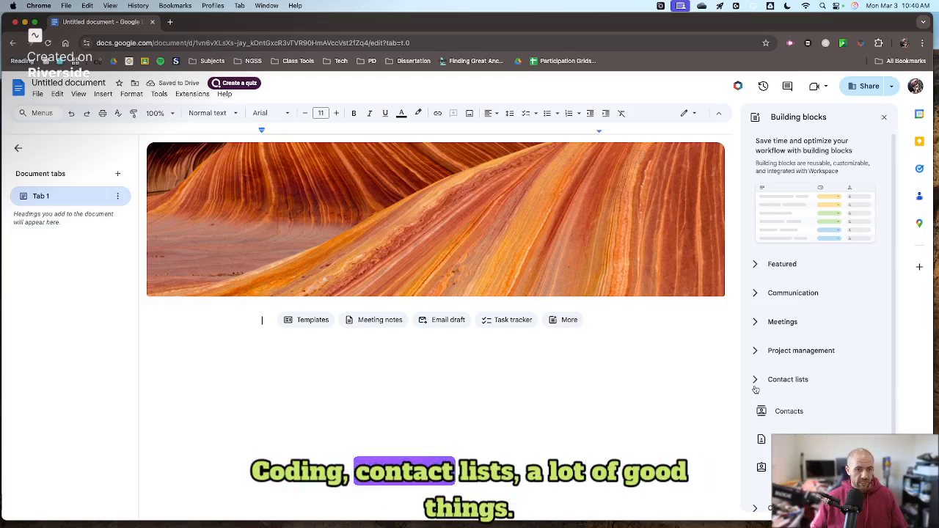
click(756, 388)
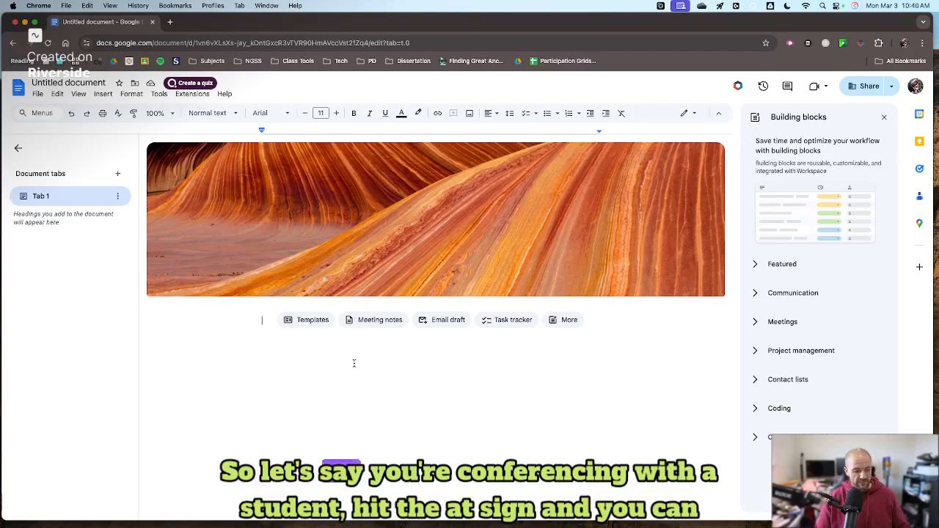
Insert the preset Project status dropdown below the cover image and label it "Draft:"
text(@)
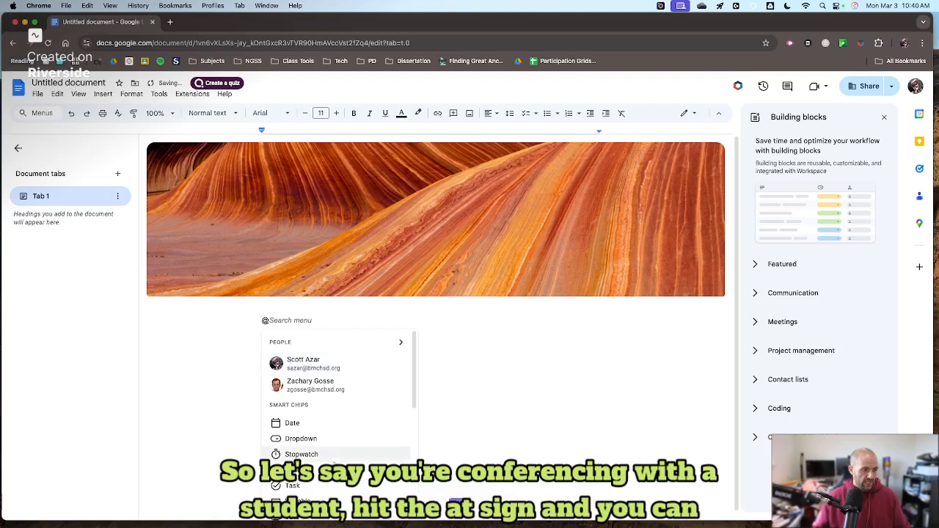
scroll(321, 456, down, 2)
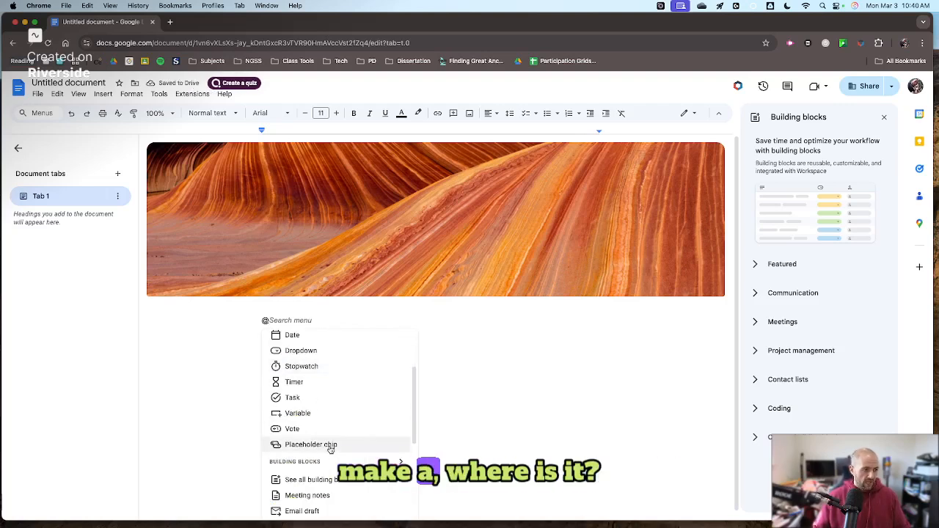
scroll(325, 444, up, 2)
click(332, 446)
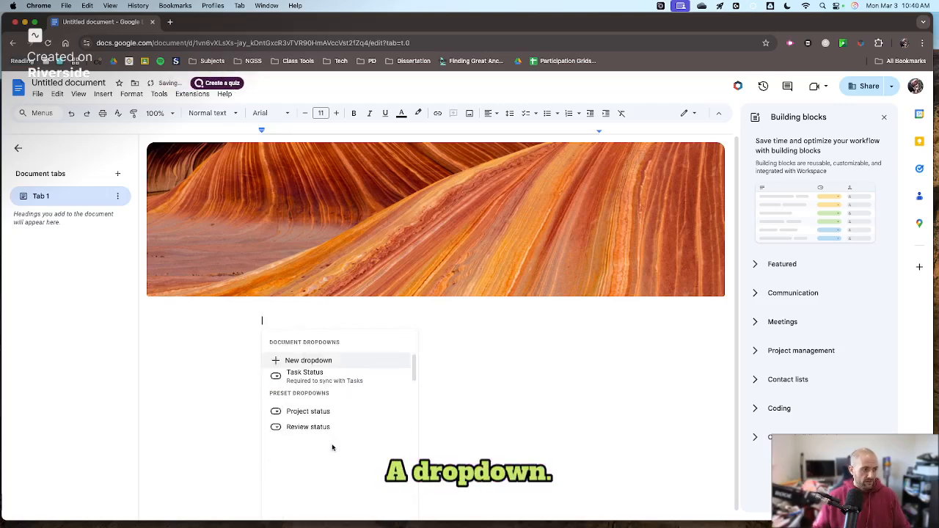
click(324, 411)
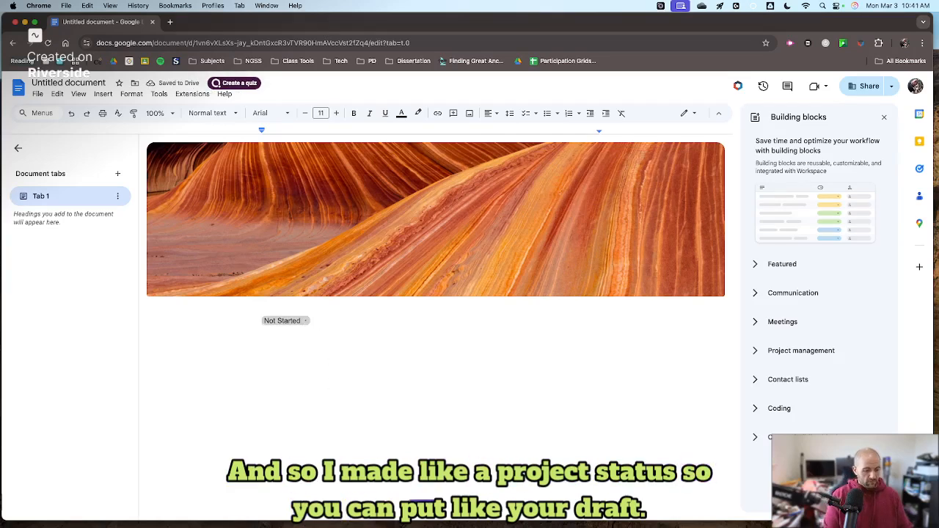
text(Draft:)
click(306, 320)
Duplicate the Draft line with its status dropdown onto a new line directly below
key(super+a)
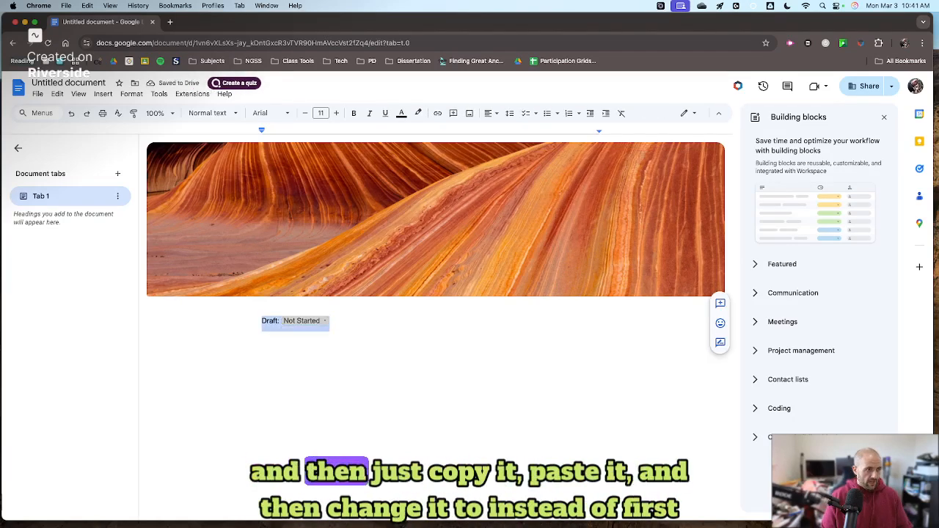
key(super+c)
key(Right)
key(Return)
key(super+v)
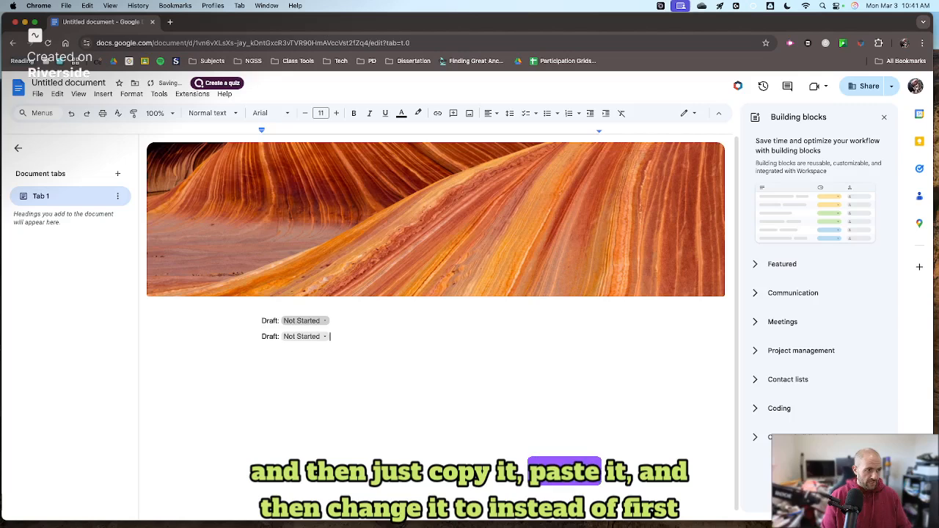
Change the label of the duplicated status line to "Final Paper:"
key(Right)
key(Right)
key(Right)
key(BackSpace)
key(BackSpace)
key(BackSpace)
key(BackSpace)
key(BackSpace)
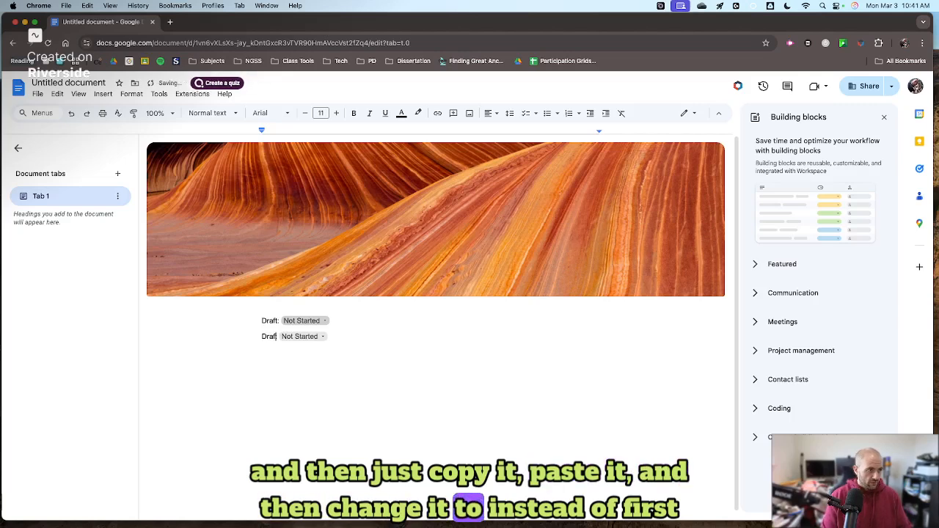
text(Final Paper:)
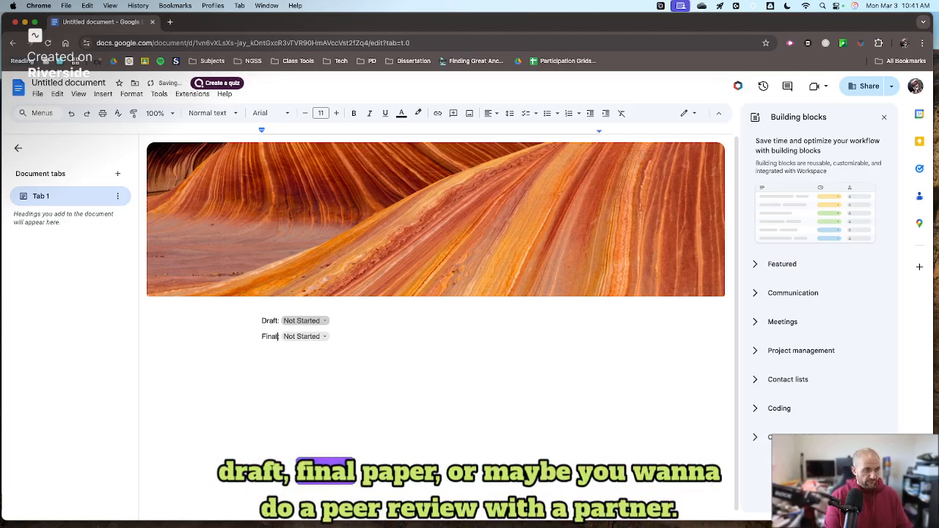
Paste another copy of the Draft line above the Final Paper line and label it "Peer- review:"
key(Return)
key(super+v)
key(super+Left)
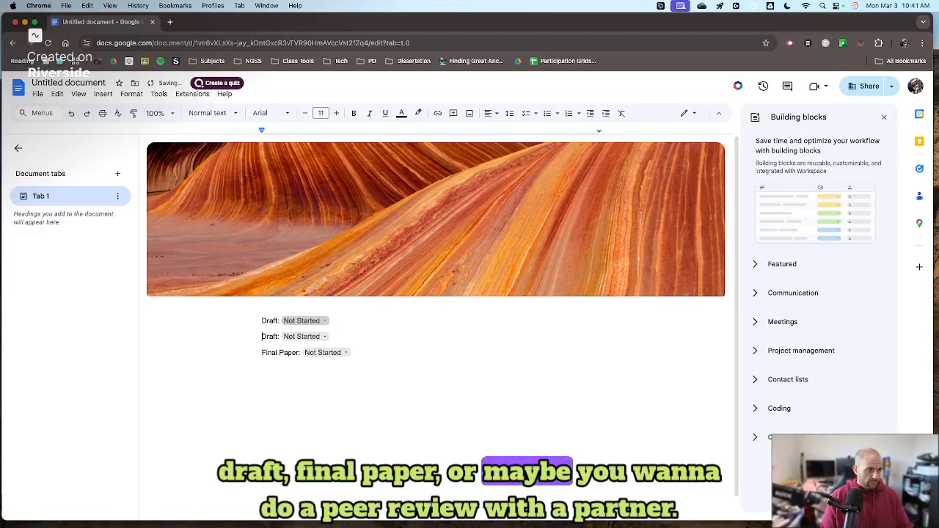
key(Delete)
key(Delete)
key(Delete)
key(Delete)
key(Delete)
key(Delete)
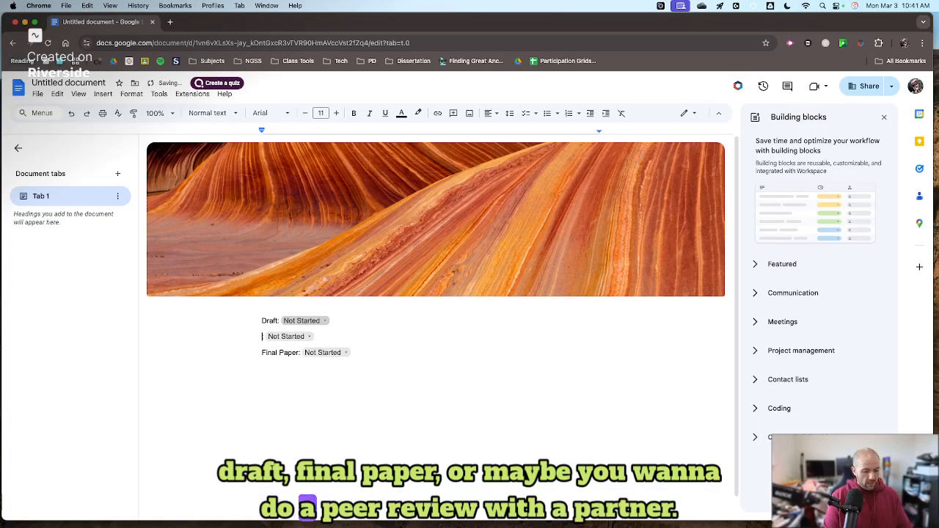
text(Peer- review:)
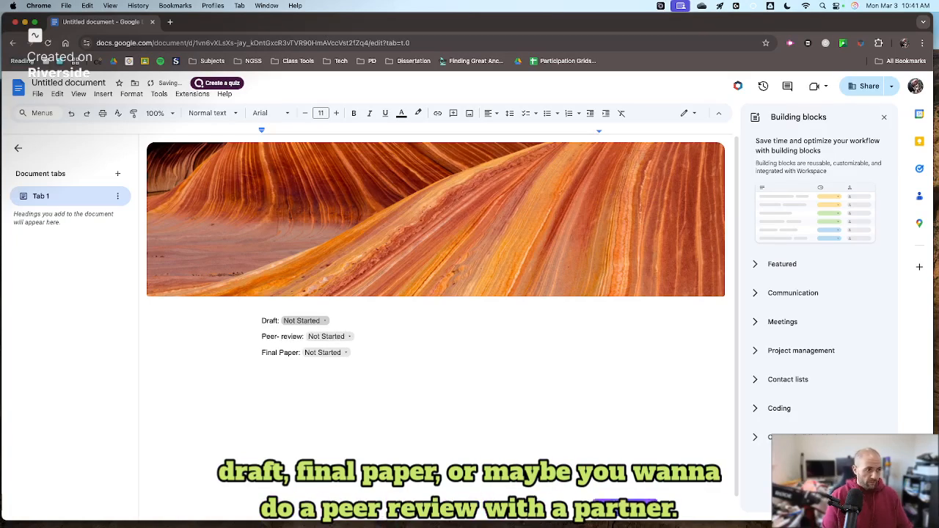
Add a space before the hyphen so the middle label reads "Peer - review:"
key(Left)
key(Left)
key(Left)
key(Left)
key(Left)
key(Left)
key(Left)
key(Left)
key(Left)
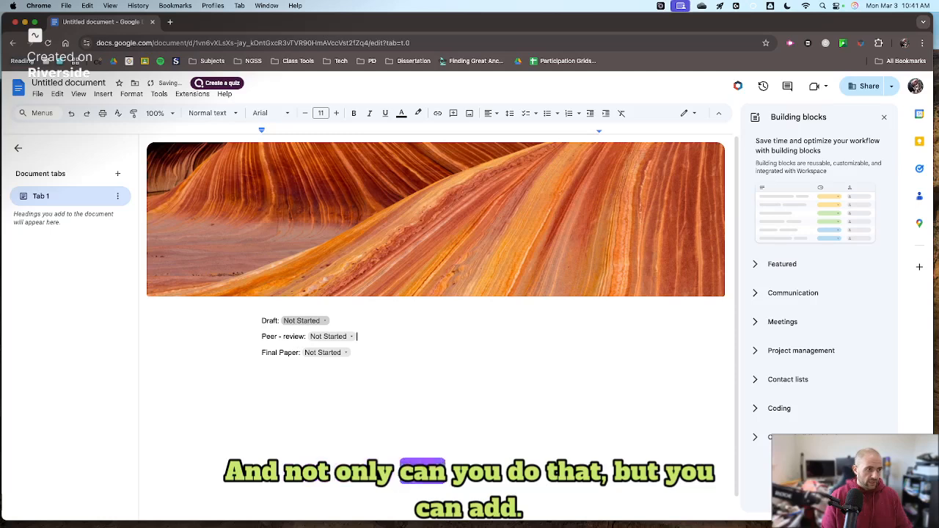
text(@perso)
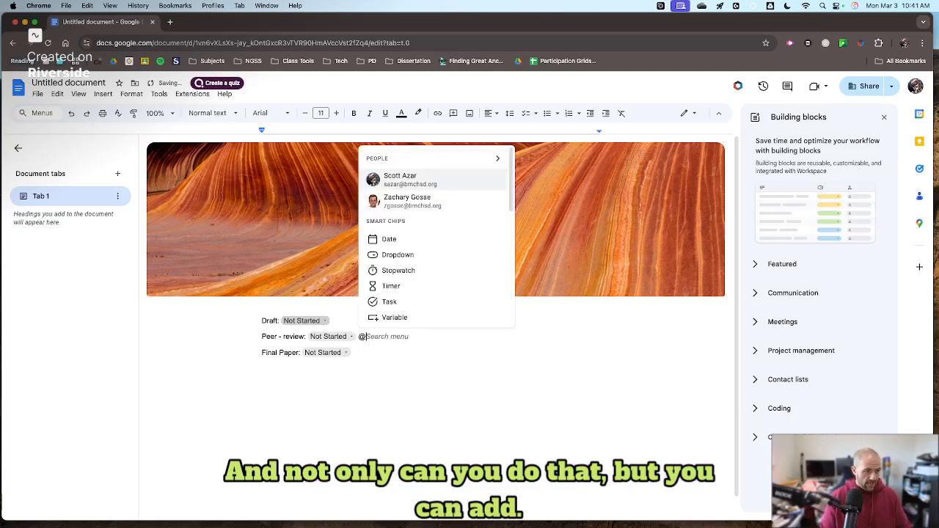
key(BackSpace)
key(BackSpace)
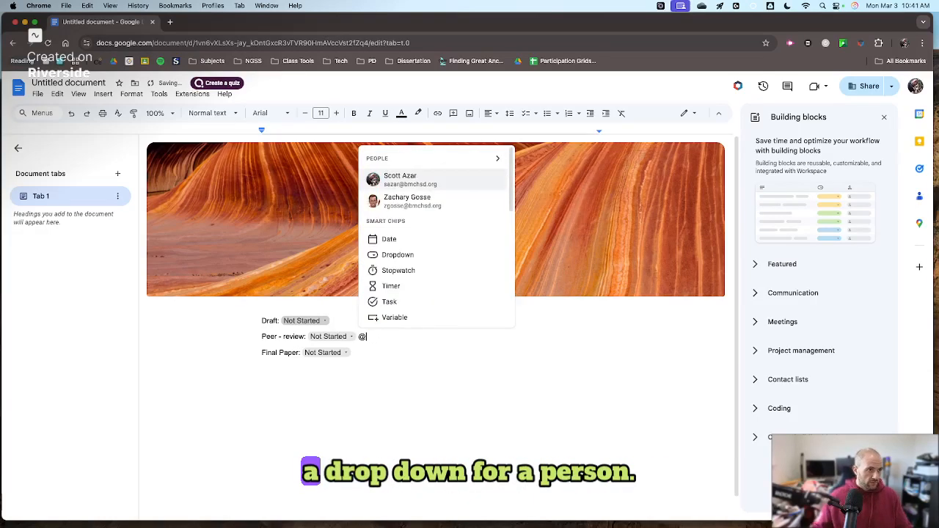
click(413, 254)
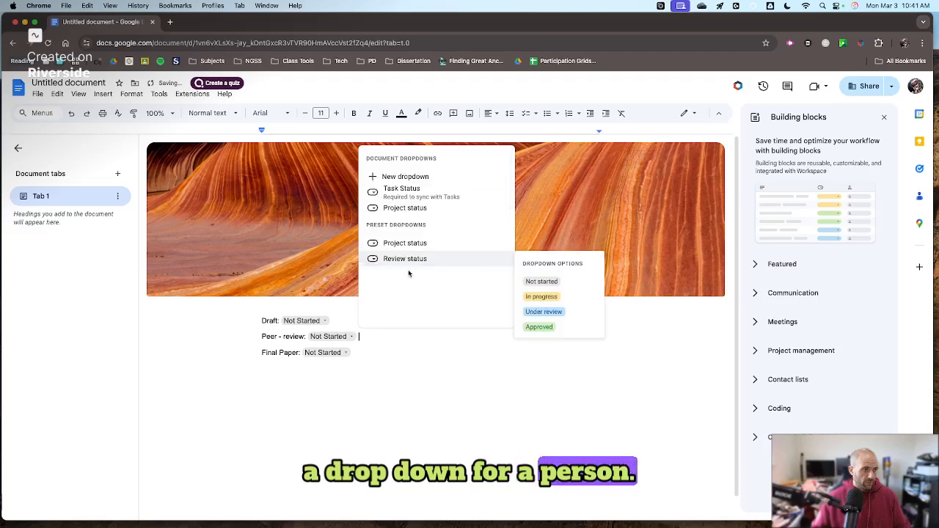
click(422, 368)
click(384, 337)
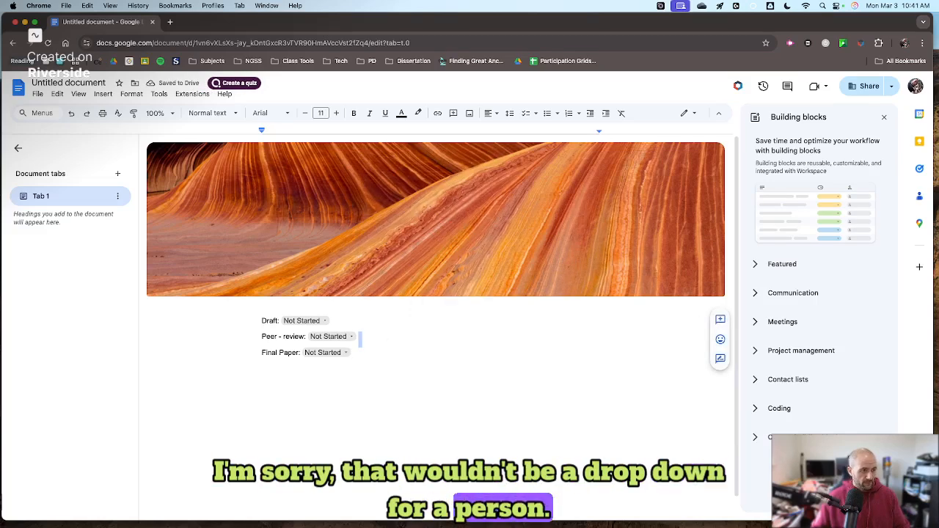
Insert a Person placeholder chip after the status dropdown on the Peer - review line
text(@)
scroll(397, 382, down, 1)
scroll(392, 244, down, 5)
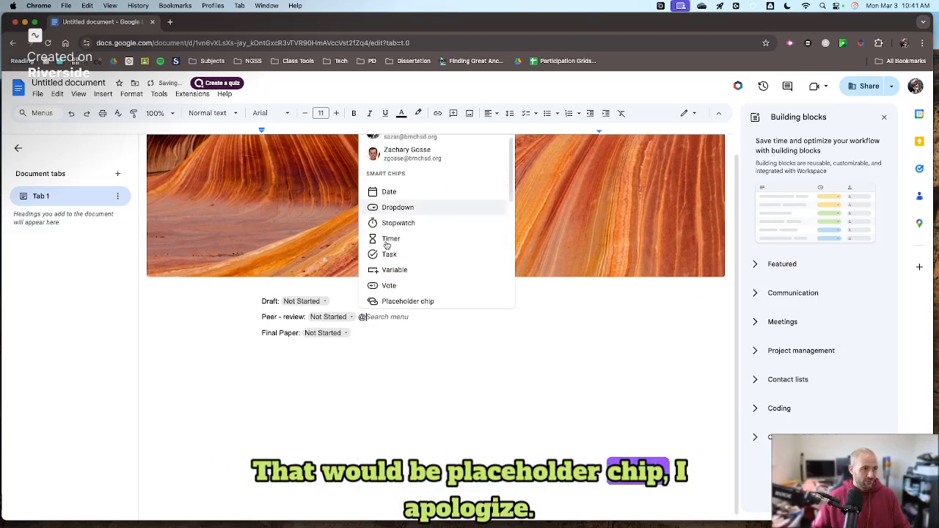
click(399, 199)
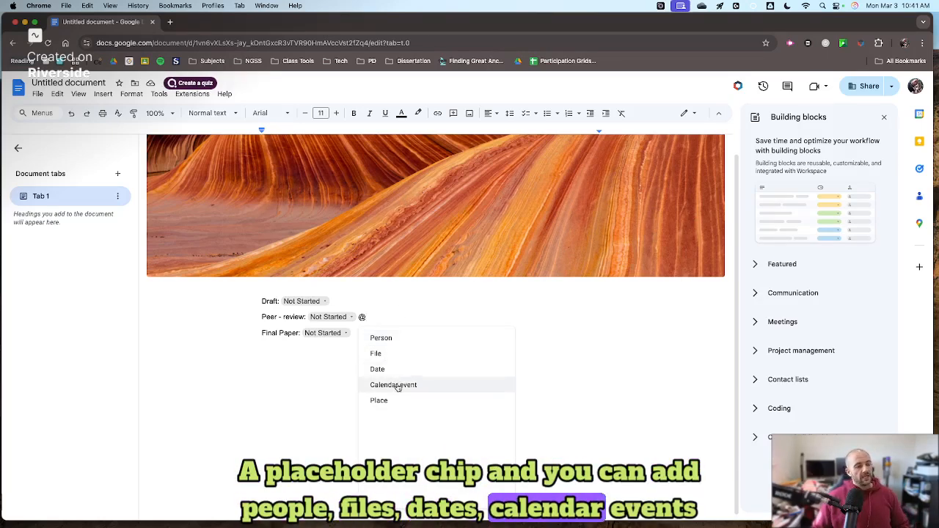
click(388, 336)
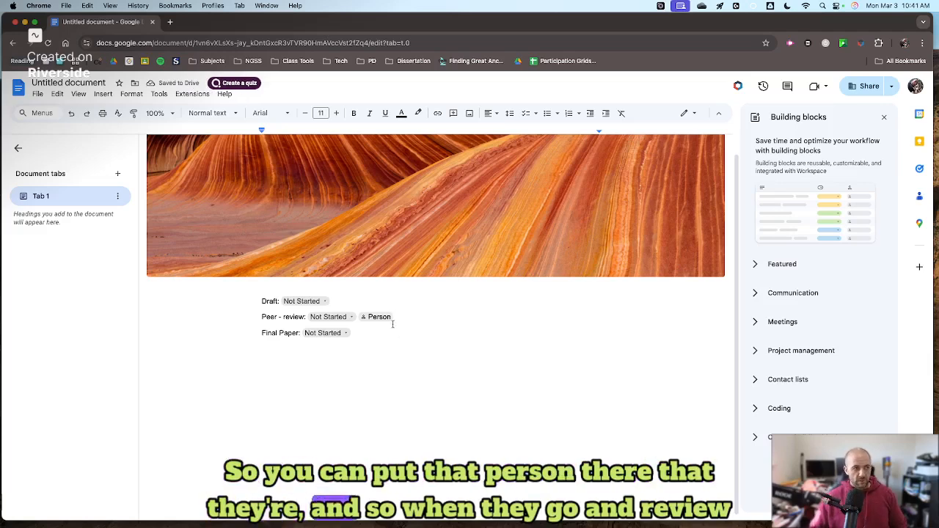
click(378, 318)
click(409, 309)
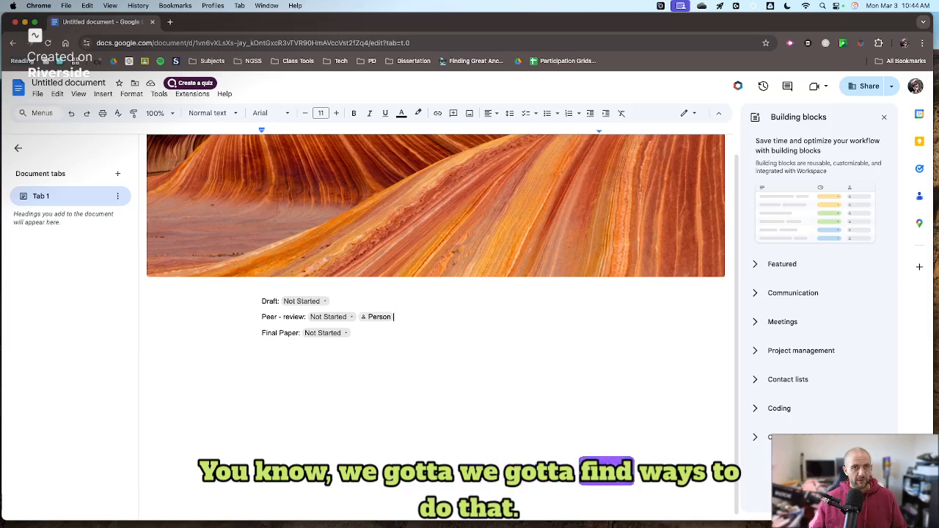
Close the Building blocks sidebar to widen the document view
click(884, 117)
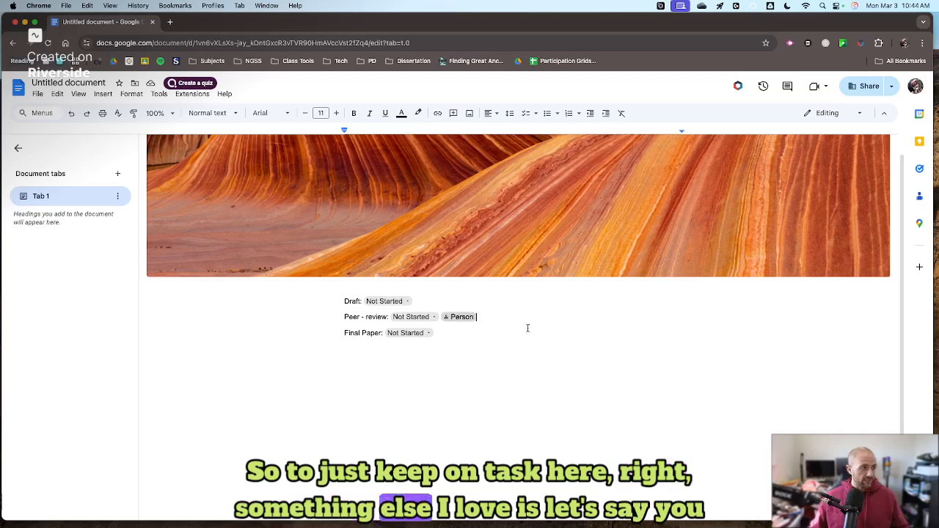
scroll(524, 403, up, 1)
scroll(525, 403, down, 1)
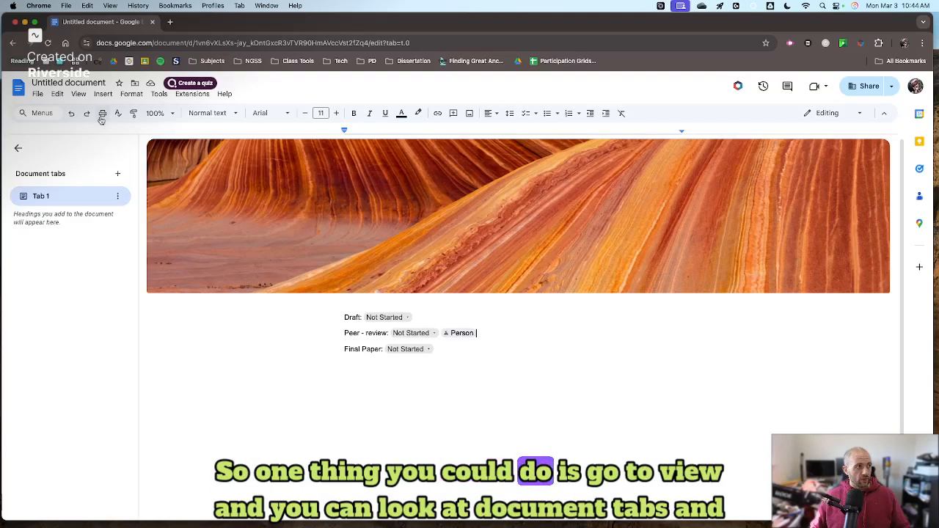
Rename the first document tab to "Planning Page"
double_click(62, 197)
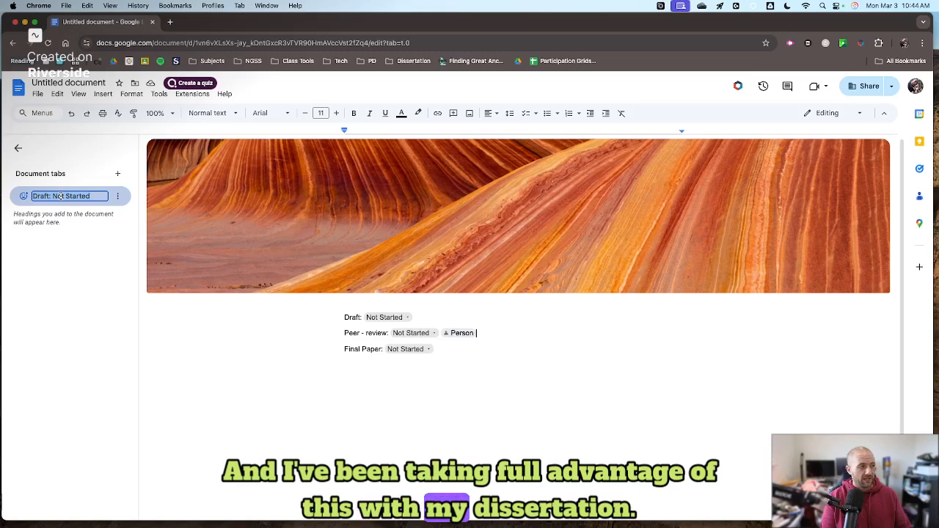
text(Pl)
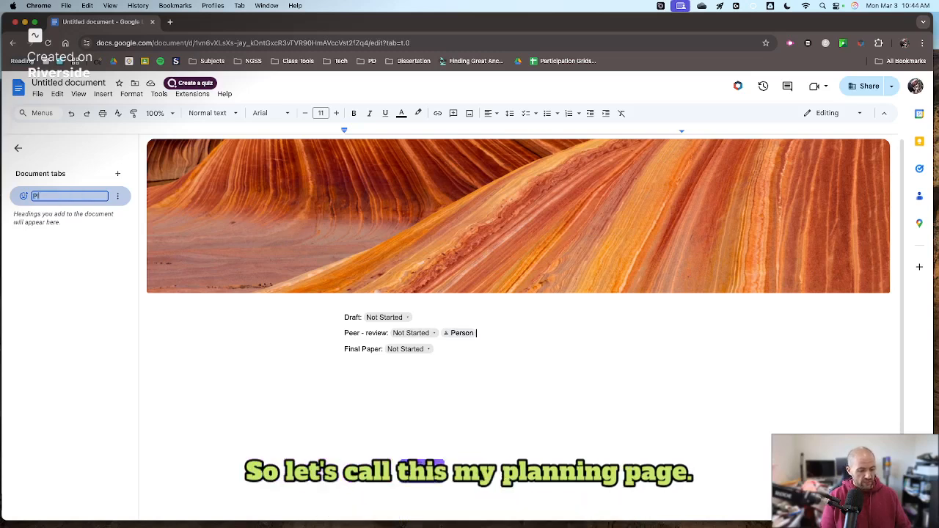
text(anning Page)
key(Return)
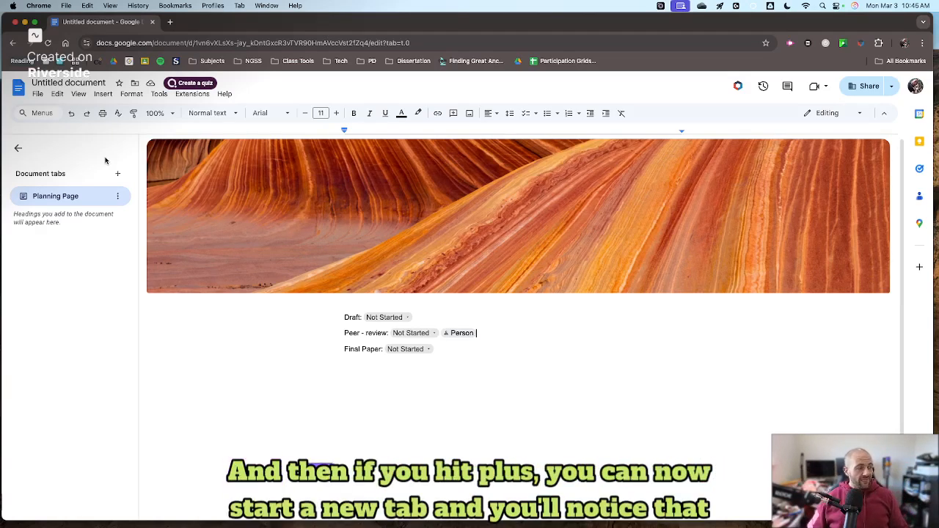
Add a second document tab, check the Planning Page tab, and return to the new tab
click(117, 173)
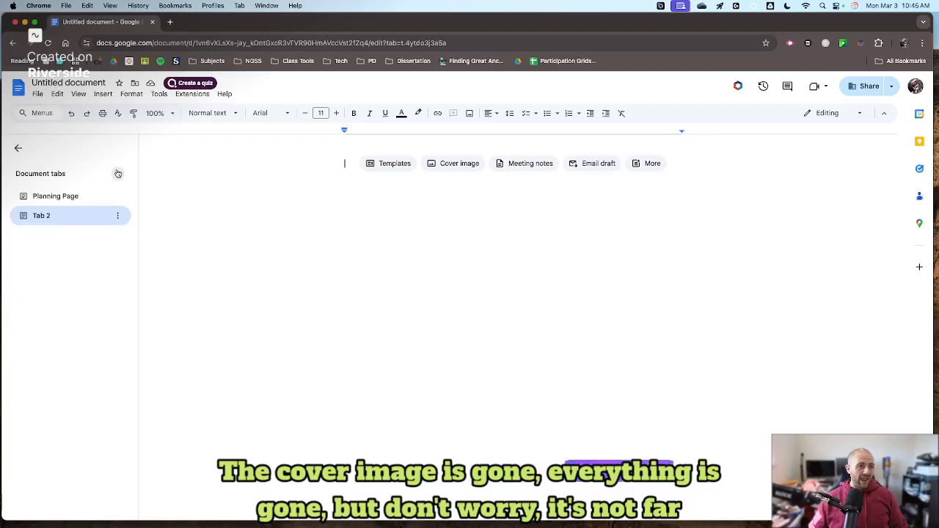
click(68, 198)
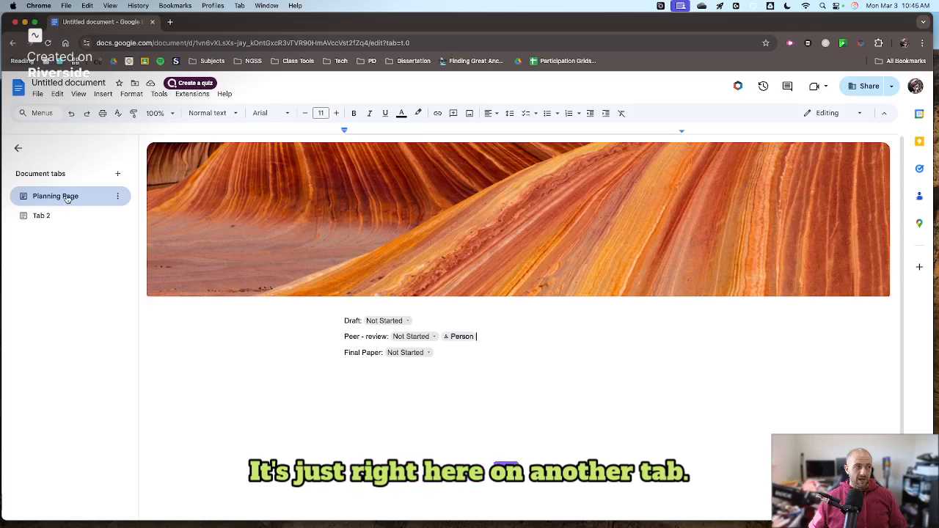
click(60, 215)
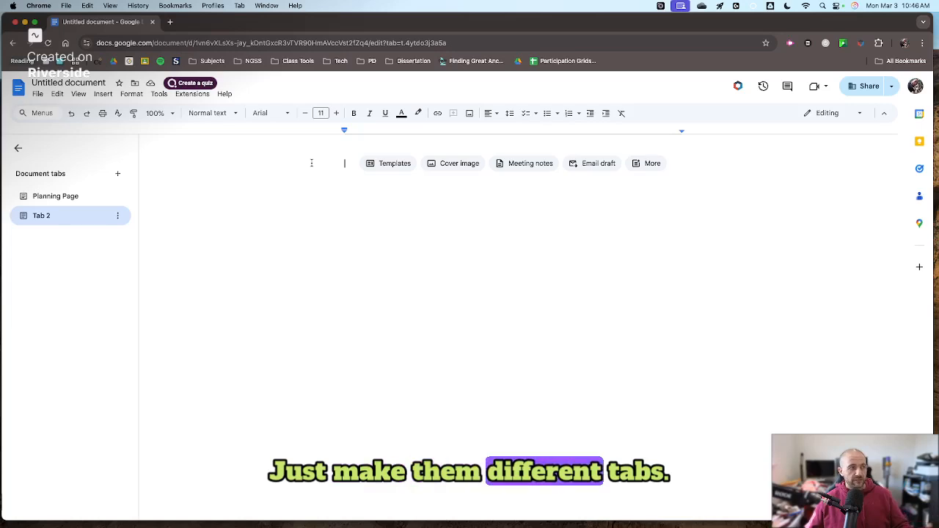
Add a subtab under the Planning Page document tab and collapse the nested group
right_click(58, 201)
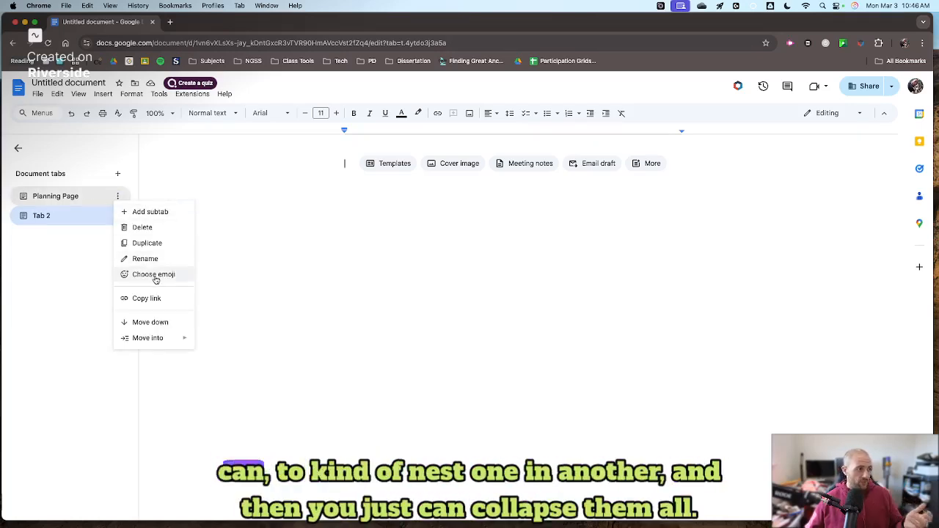
click(155, 212)
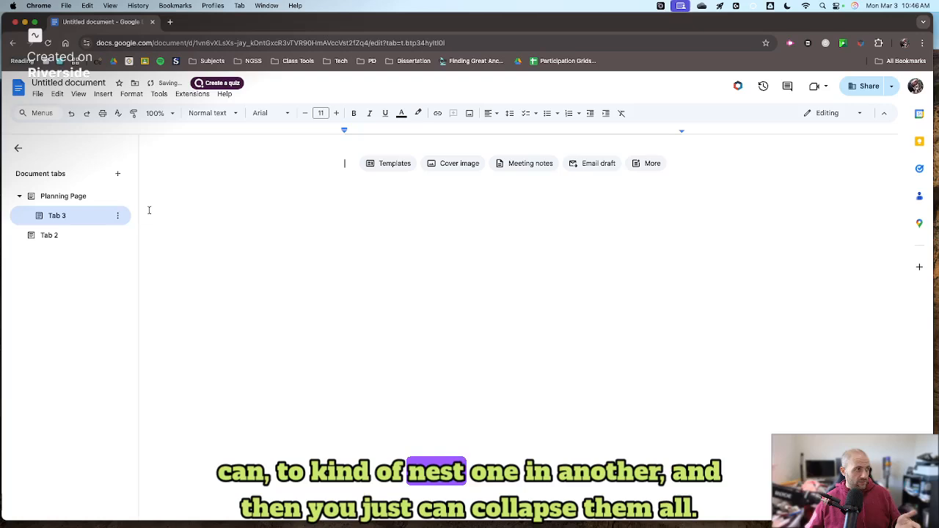
click(22, 202)
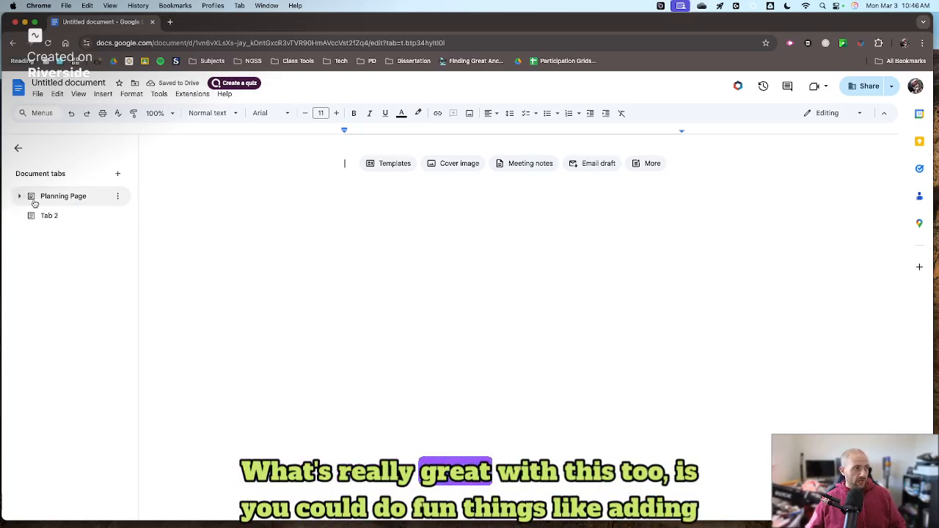
Search the emojis for "rock" and set the rocket as the Planning Page tab's emoji
click(118, 196)
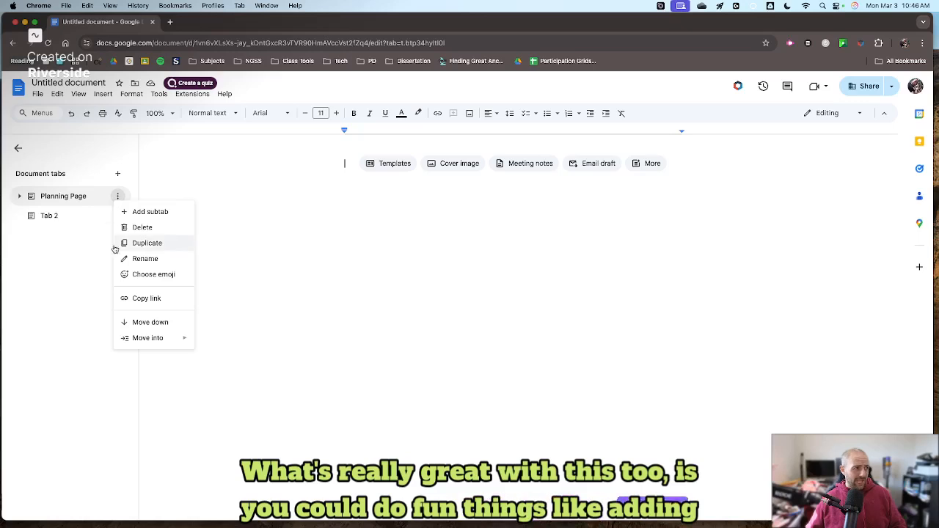
click(122, 274)
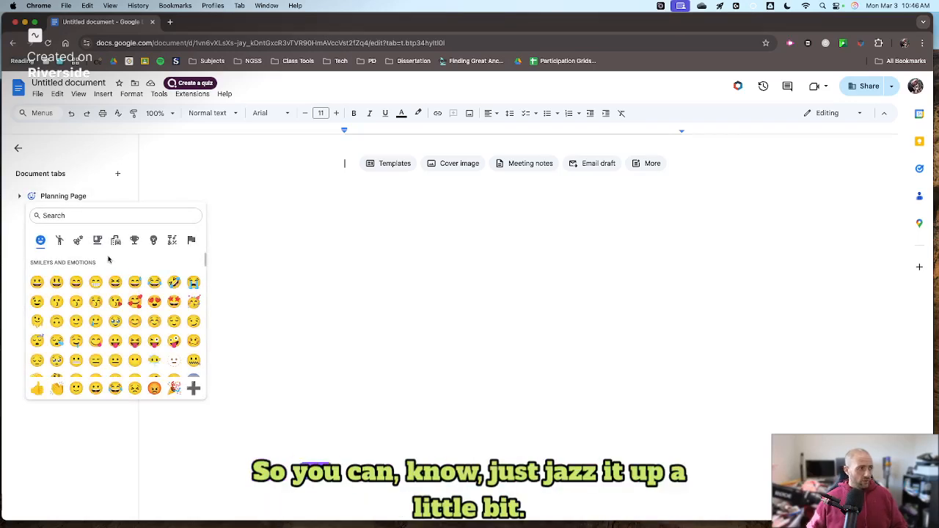
text(rock)
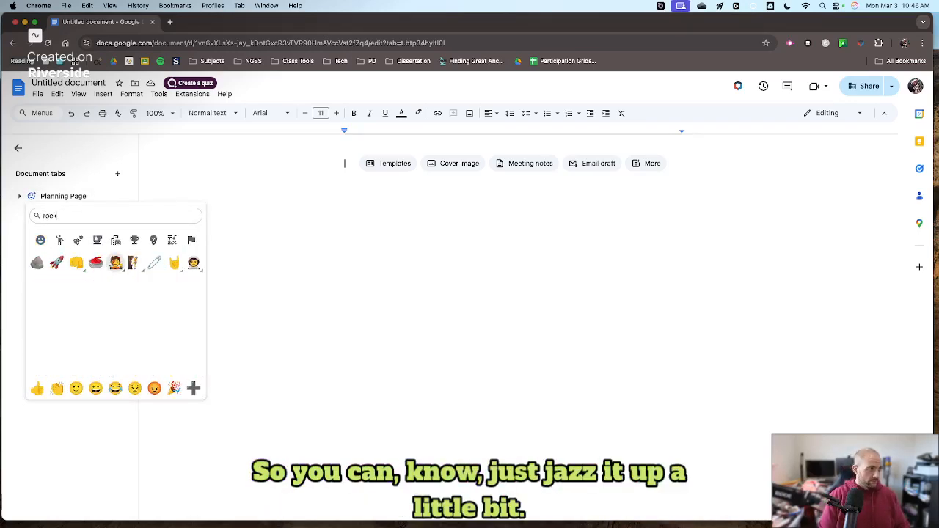
click(62, 260)
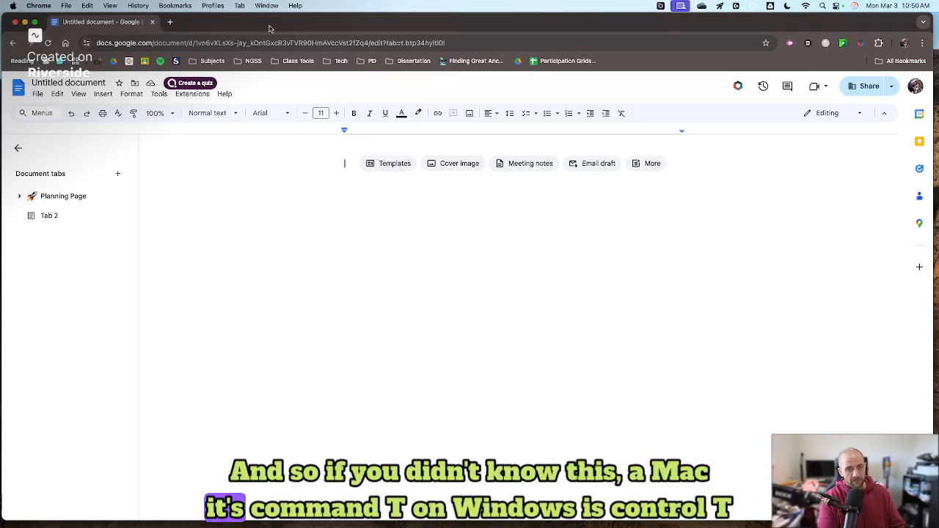
Create a blank Google Slides presentation from slides.new in a new browser tab and dismiss the Templates sidebar
key(super+t)
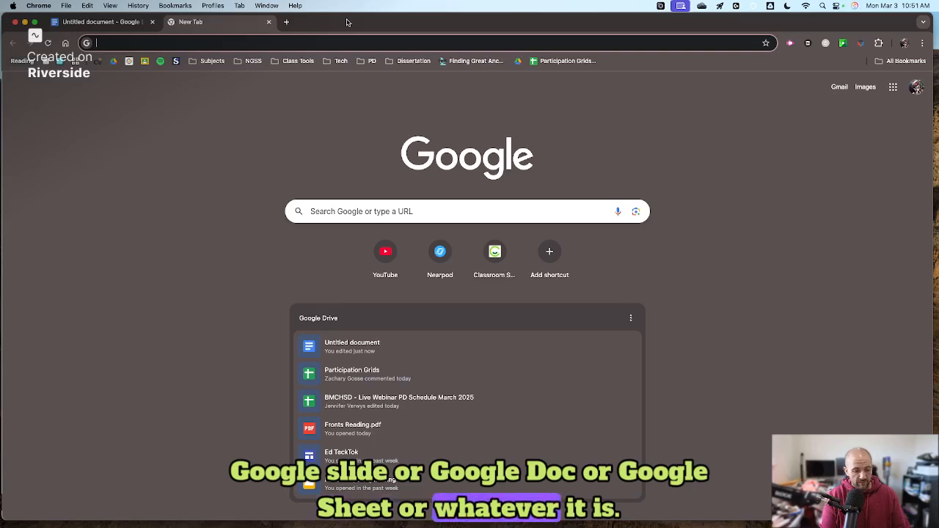
text(slides.new)
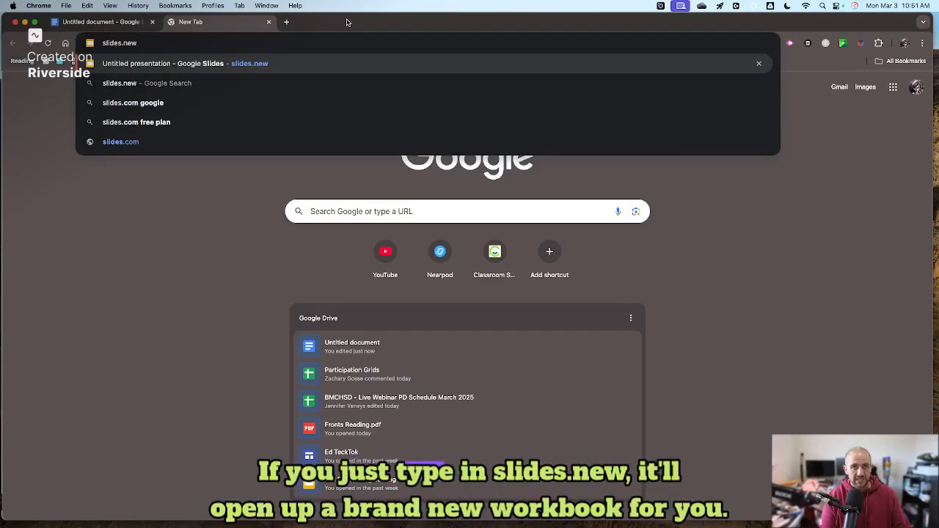
key(Return)
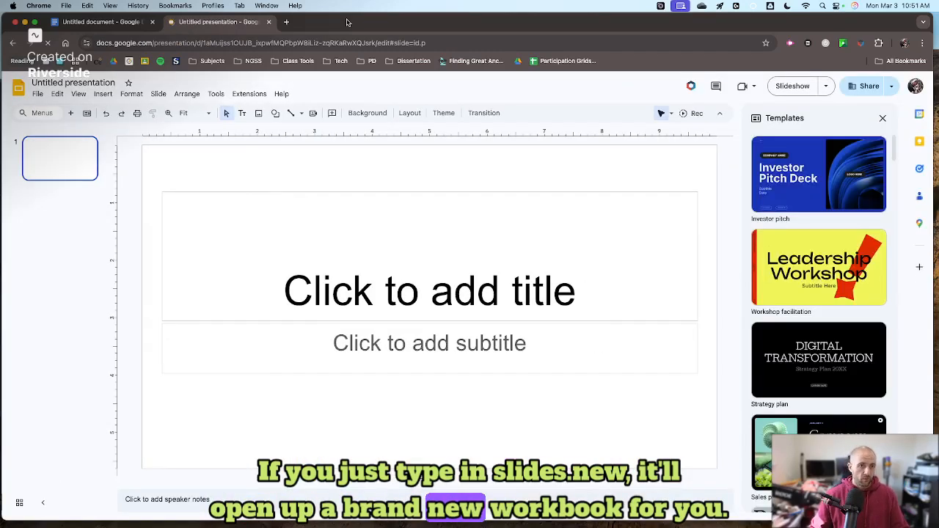
click(883, 119)
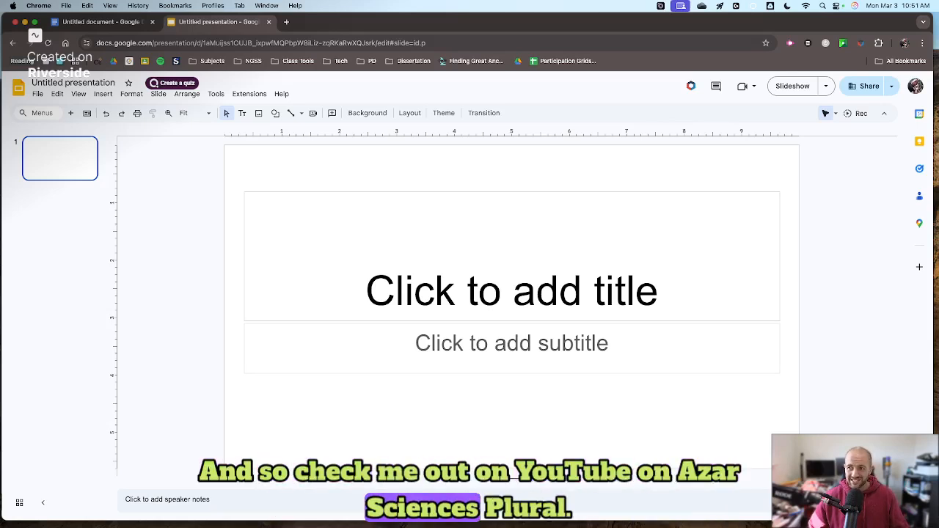
Set the presentation's page size to a custom 8.5 x 11 inches
click(39, 95)
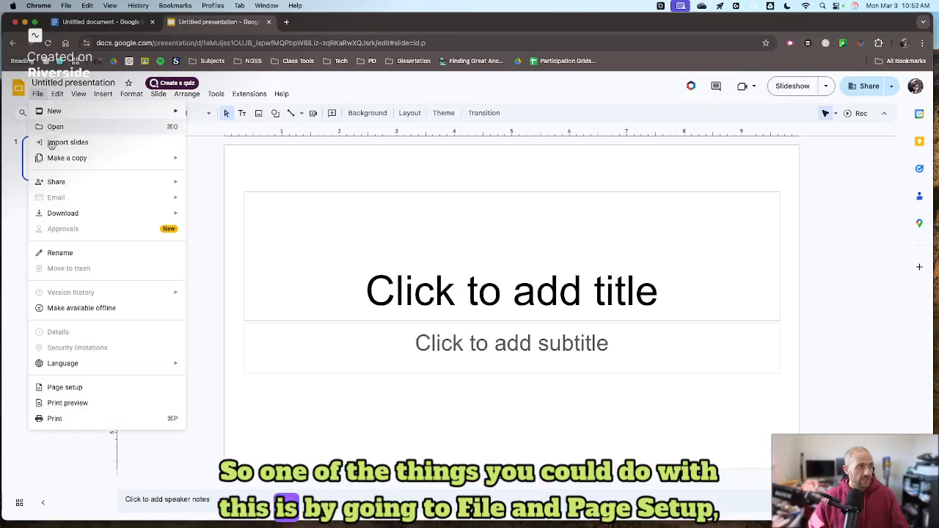
click(121, 389)
click(412, 289)
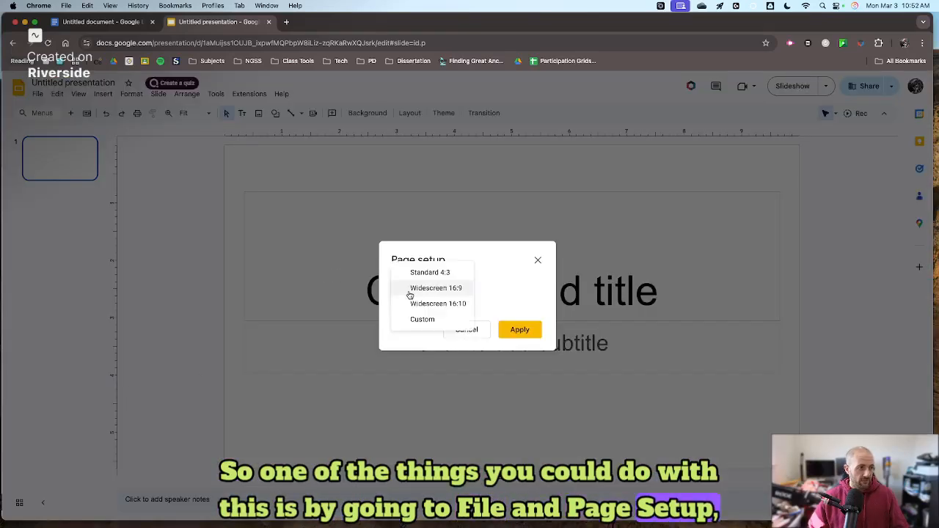
click(416, 319)
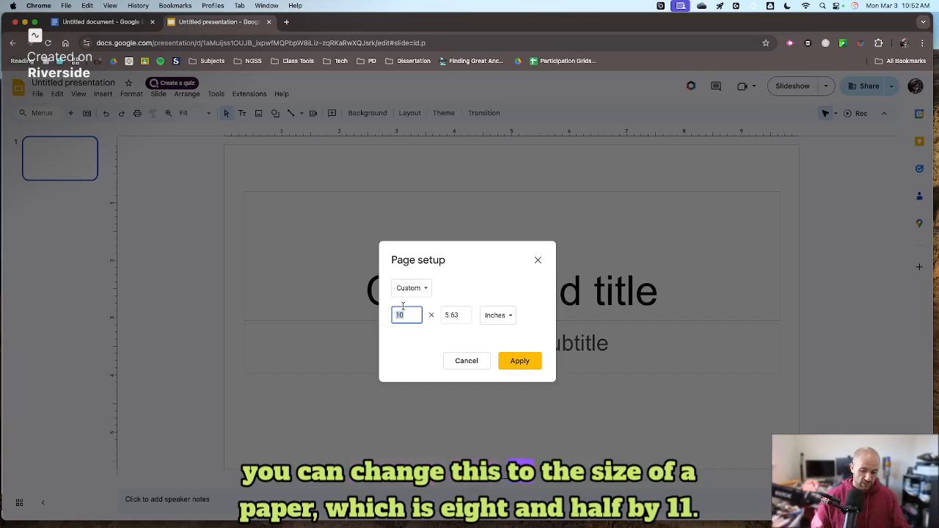
text(8.5)
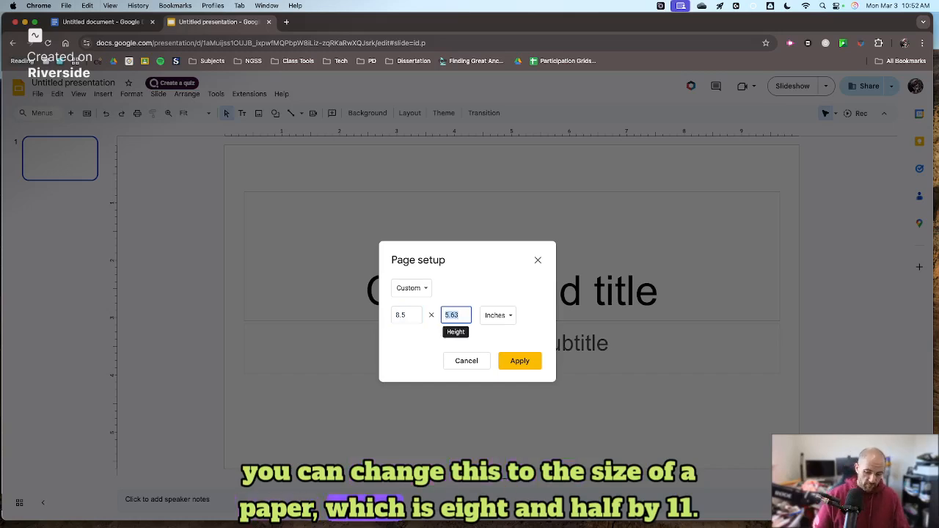
key(Return)
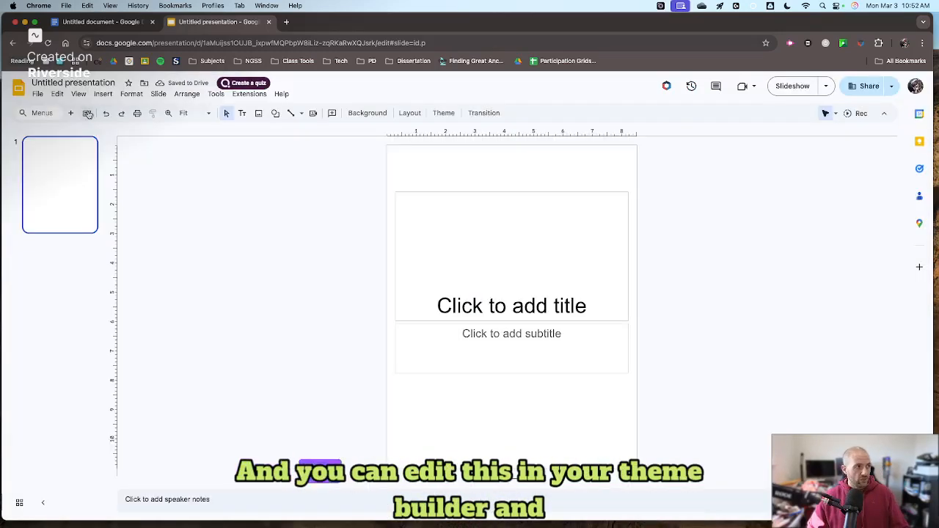
click(79, 94)
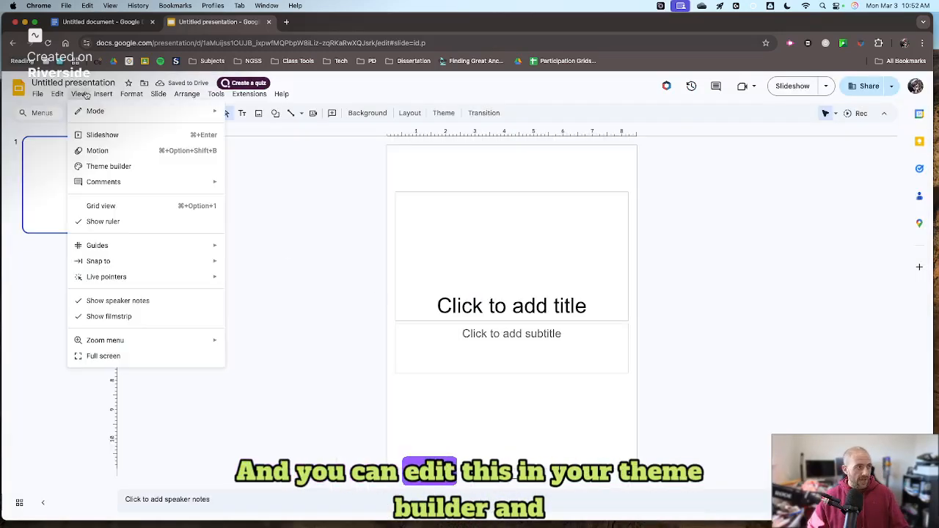
click(120, 168)
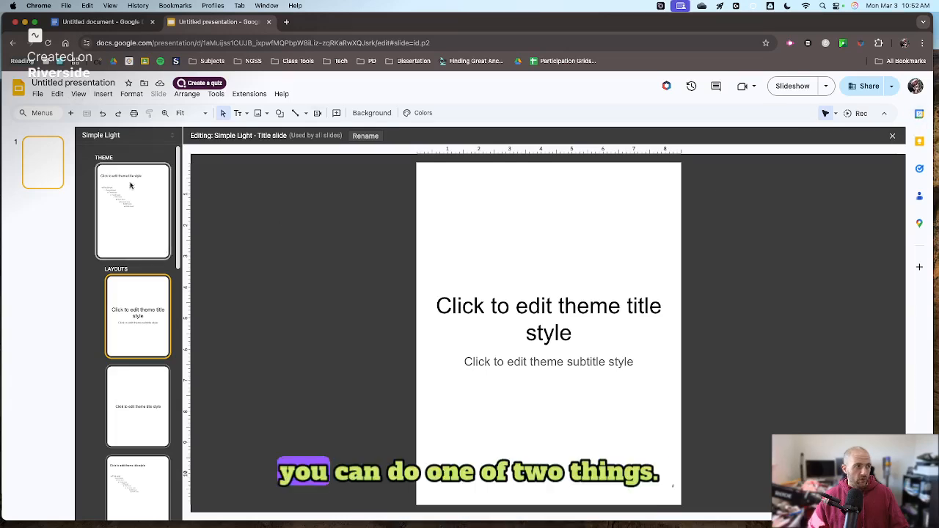
click(894, 136)
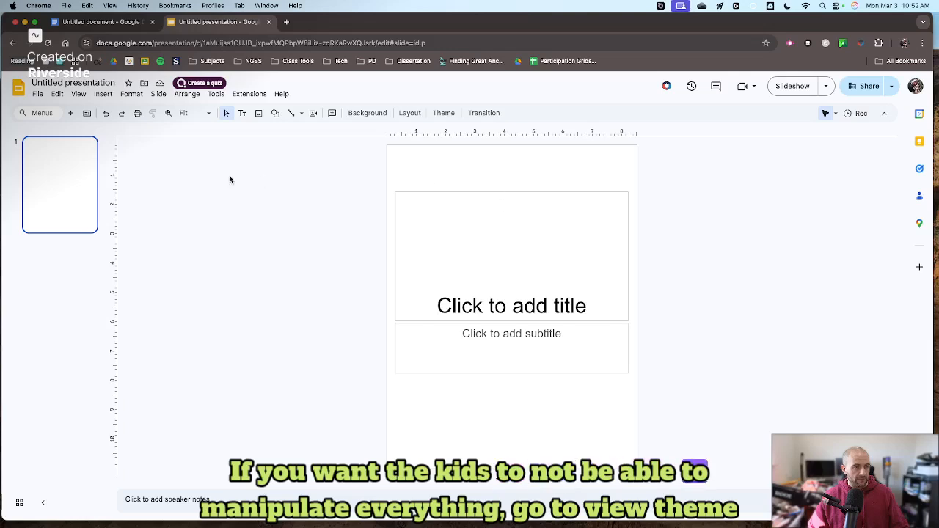
Open the theme builder and select all layouts from Blank up to Title slide
click(79, 94)
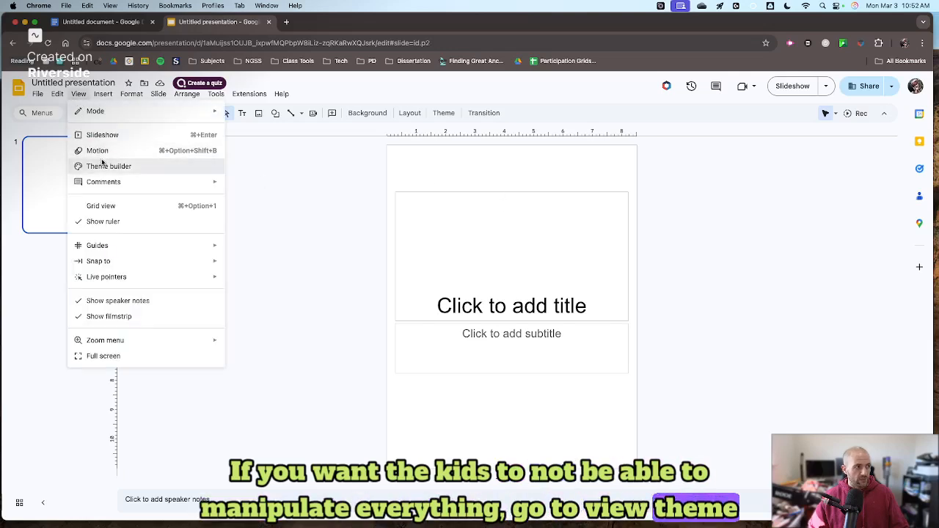
click(103, 166)
scroll(114, 422, down, 10)
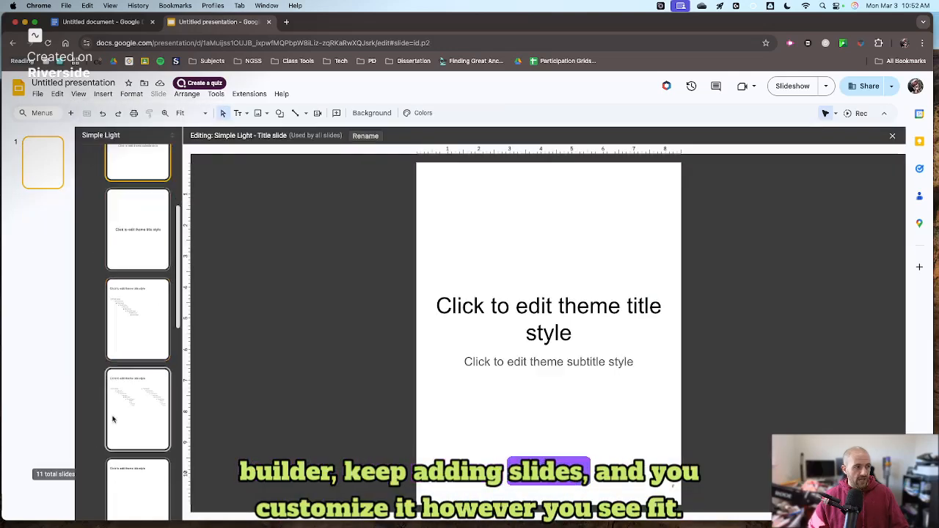
click(119, 436)
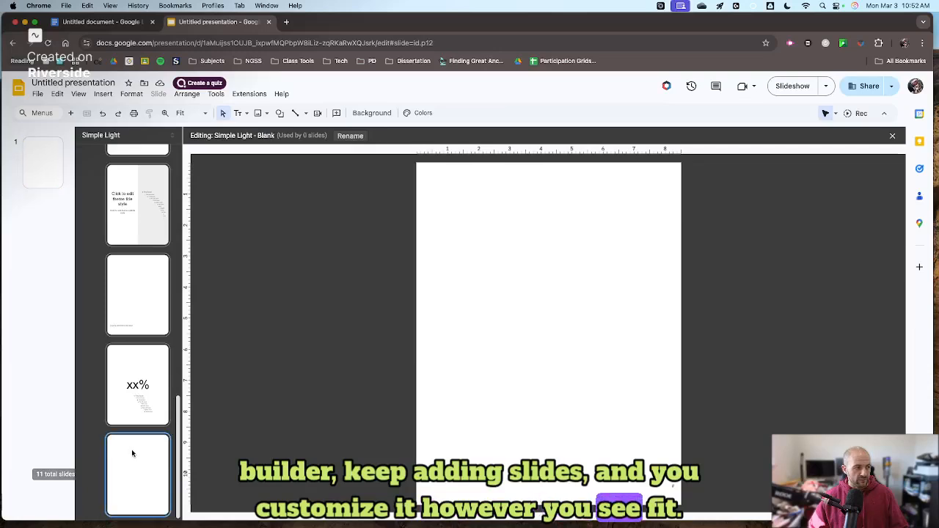
scroll(121, 438, up, 10)
click(130, 319)
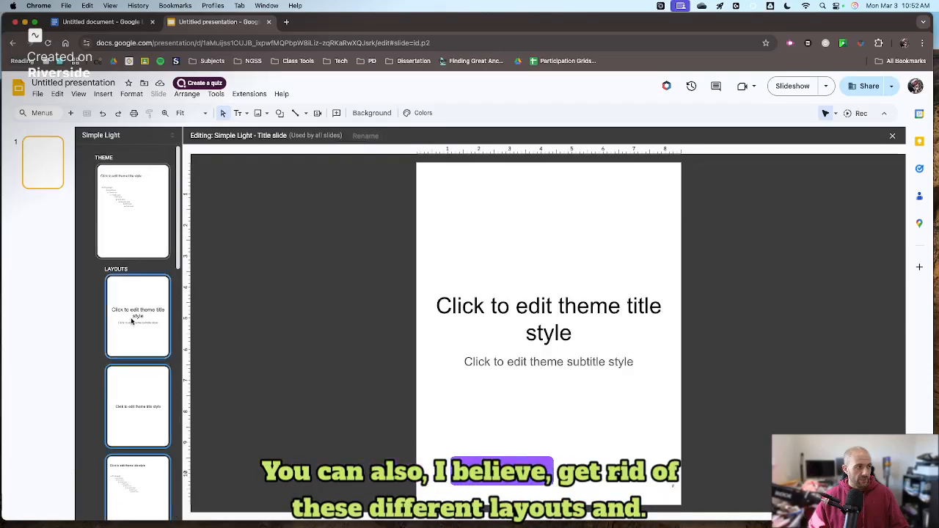
Add a new custom layout below the Title slide layout and check its title placeholder
right_click(130, 318)
click(150, 389)
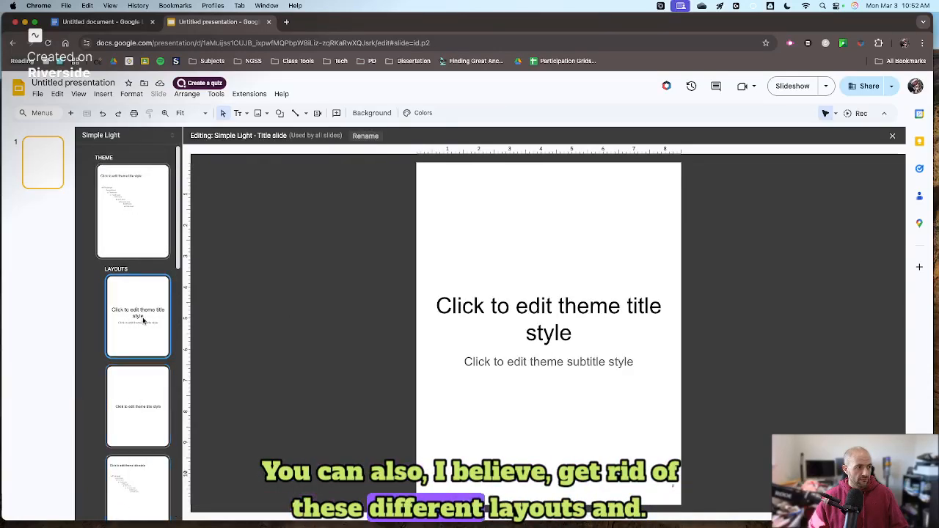
click(134, 214)
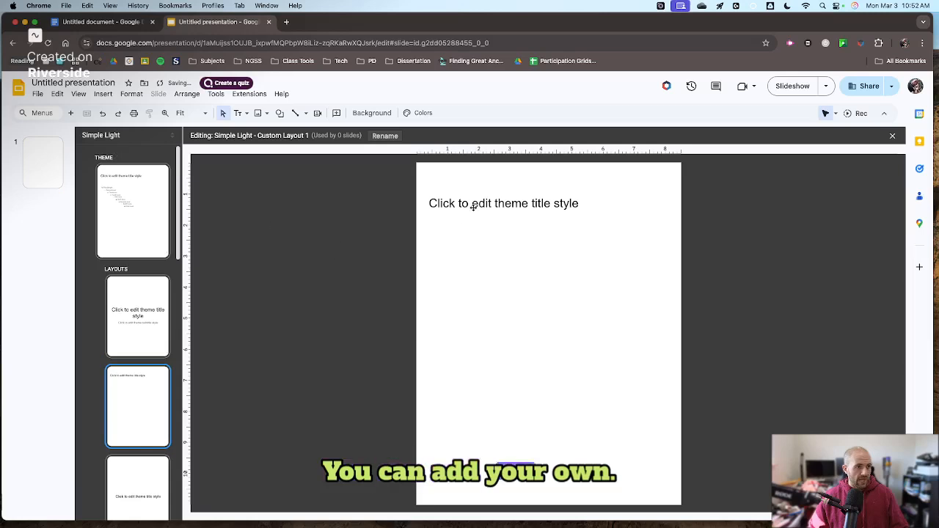
click(473, 207)
click(522, 261)
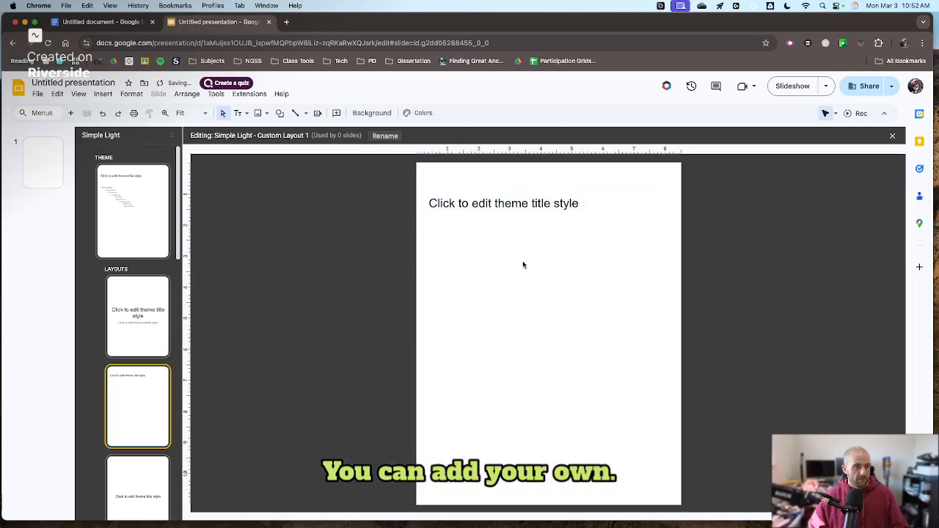
click(540, 194)
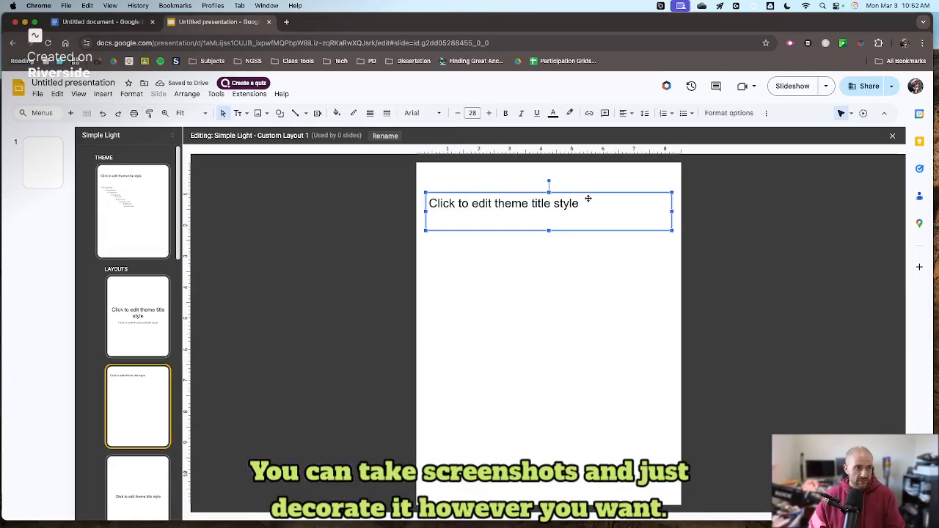
click(528, 287)
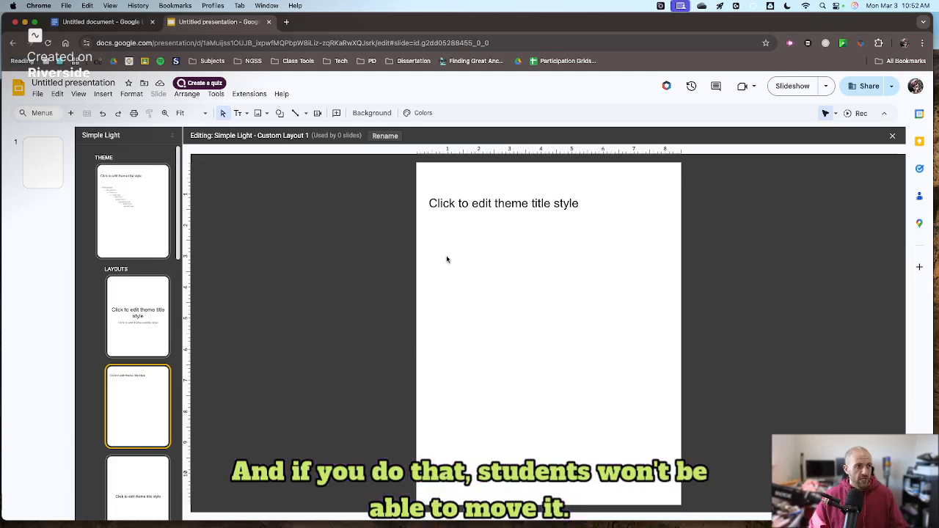
Draw an ellipse about 5.2 inches wide and 4.5 inches high below the title on the new layout, near its left edge
click(279, 113)
mouse_move(309, 139)
click(408, 154)
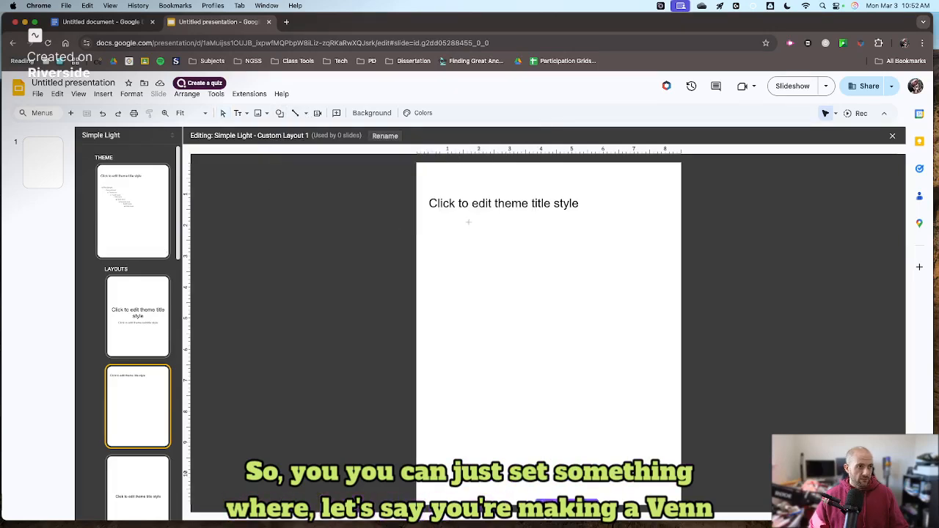
click(280, 113)
mouse_move(312, 132)
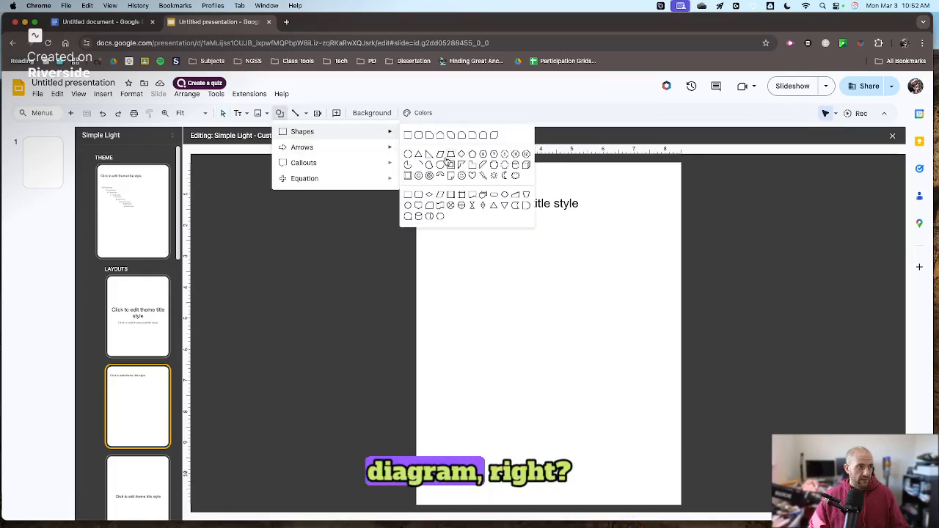
click(407, 154)
drag(443, 236, 618, 377)
drag(574, 346, 560, 348)
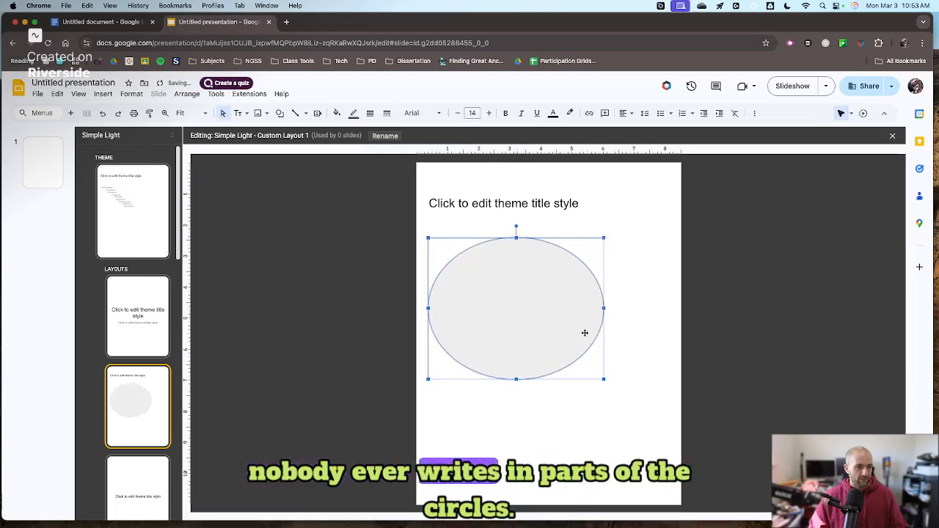
drag(604, 311, 591, 309)
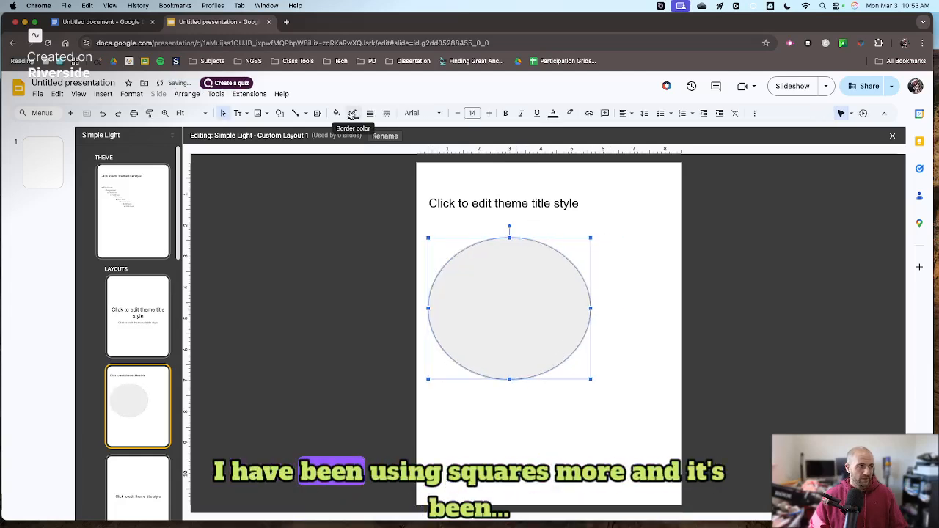
Make the ellipse's fill transparent and set its border color to black
click(337, 113)
click(351, 161)
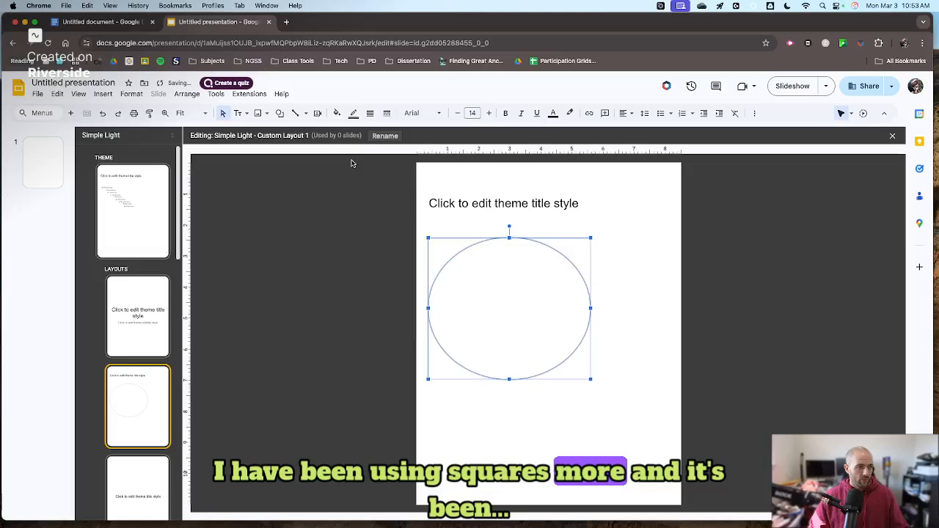
click(337, 113)
click(378, 311)
click(353, 113)
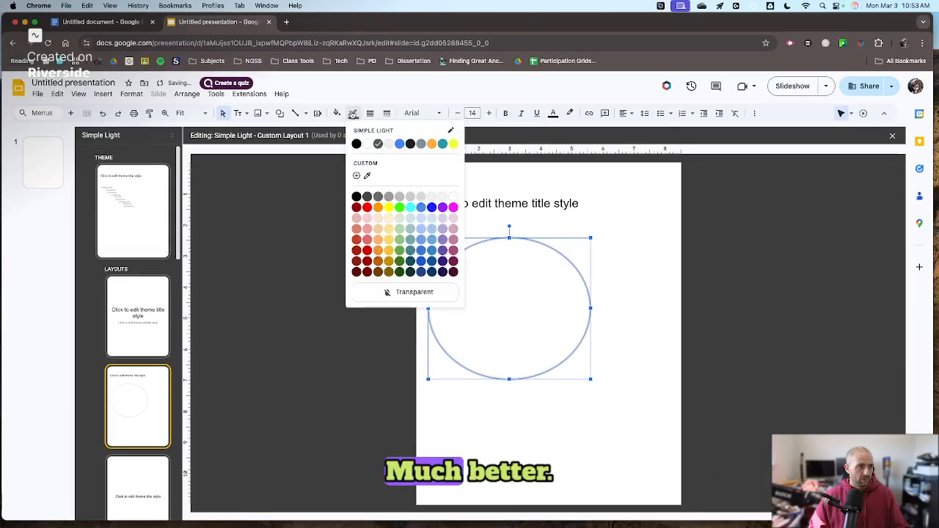
click(358, 144)
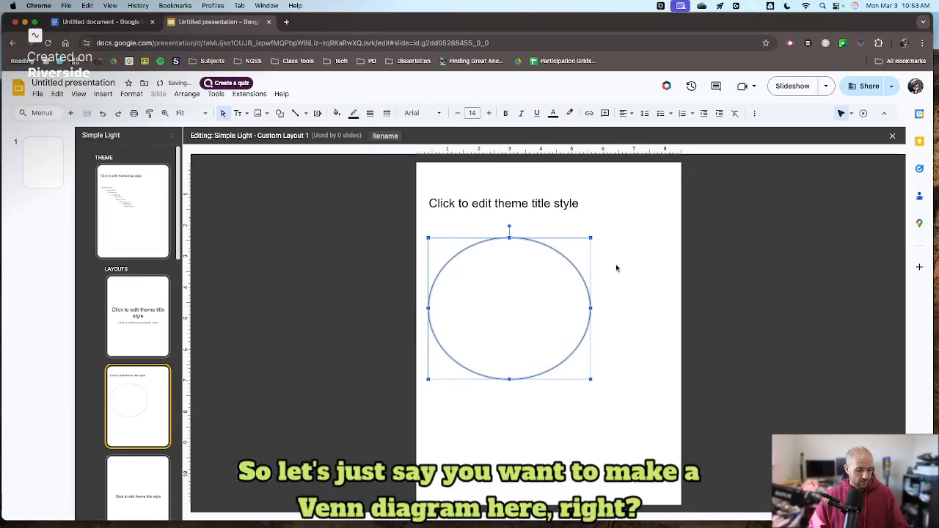
Duplicate the ellipse and overlap the copy across its right half, and rename the custom layout Venn Diagram
key(ctrl+d)
drag(577, 294, 643, 287)
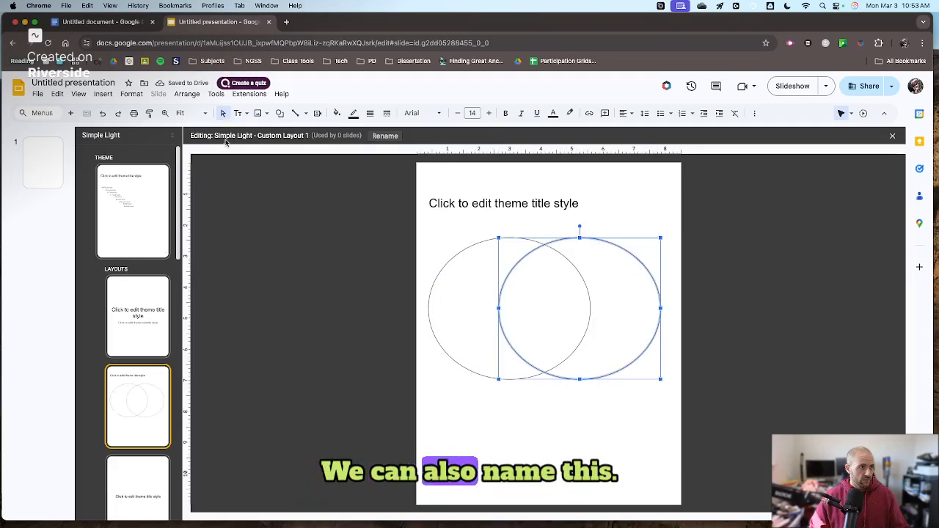
click(385, 136)
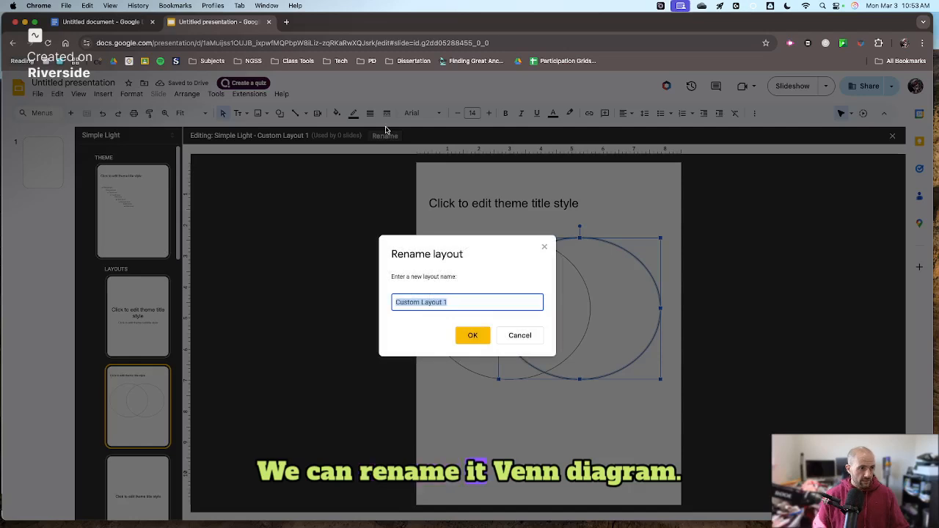
text(Venn D)
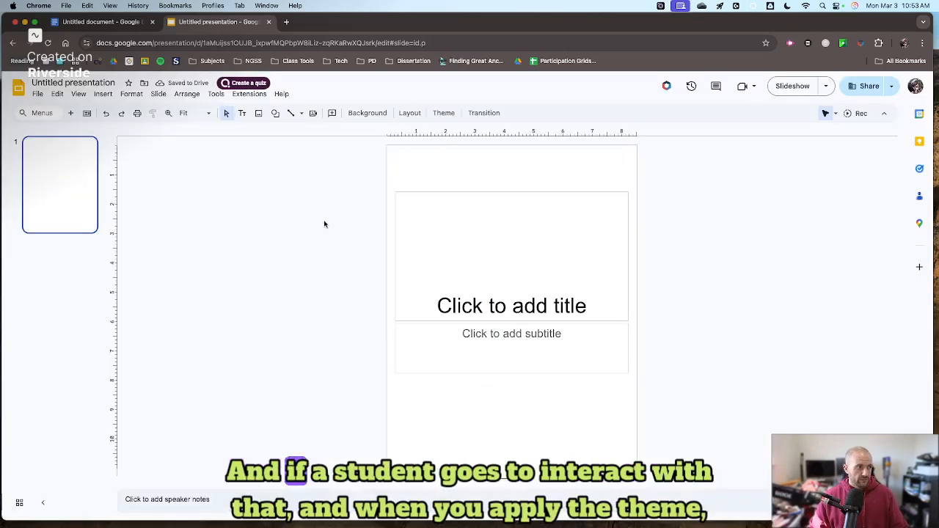
Apply the custom Venn diagram layout to the first slide
right_click(40, 189)
mouse_move(121, 372)
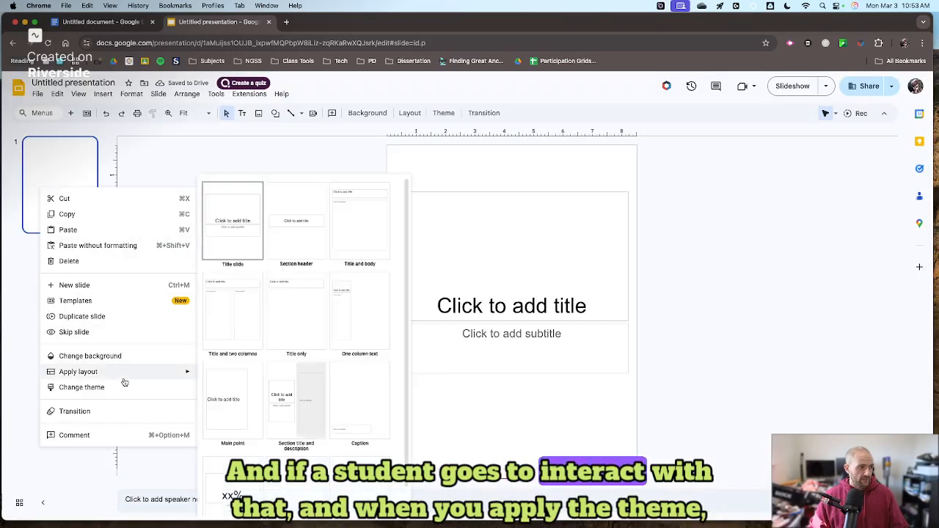
click(360, 481)
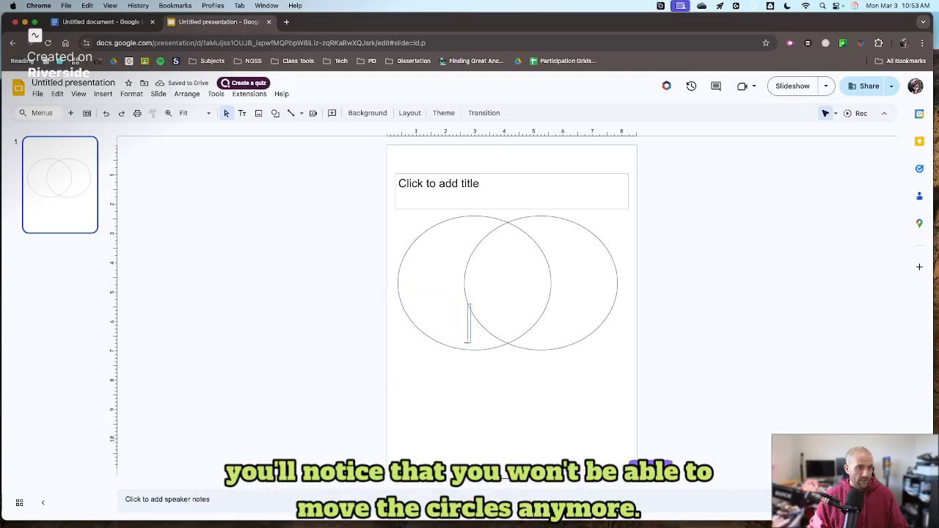
Add a text box about 1.5 inches wide and 0.6 inches high outside the slide, left of the page, reading "Fact 1"
click(275, 114)
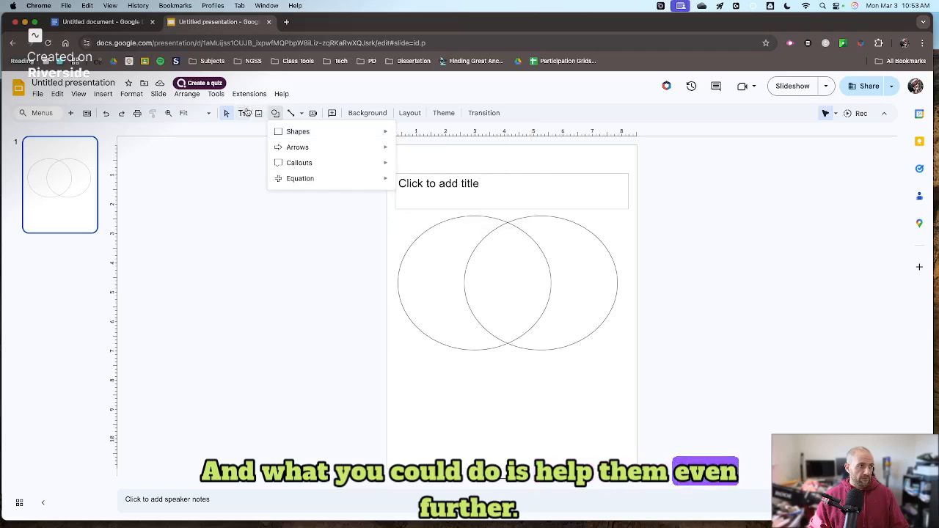
click(242, 113)
drag(182, 206, 226, 225)
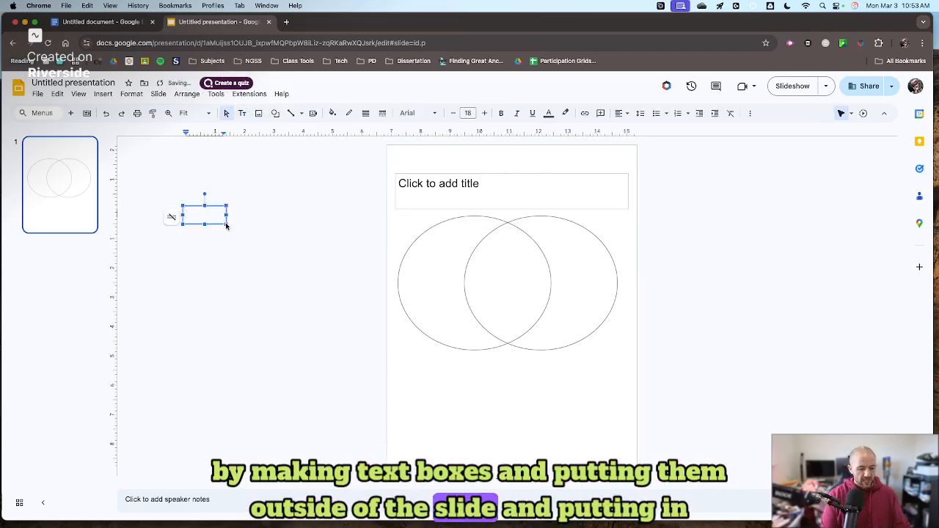
text(fact)
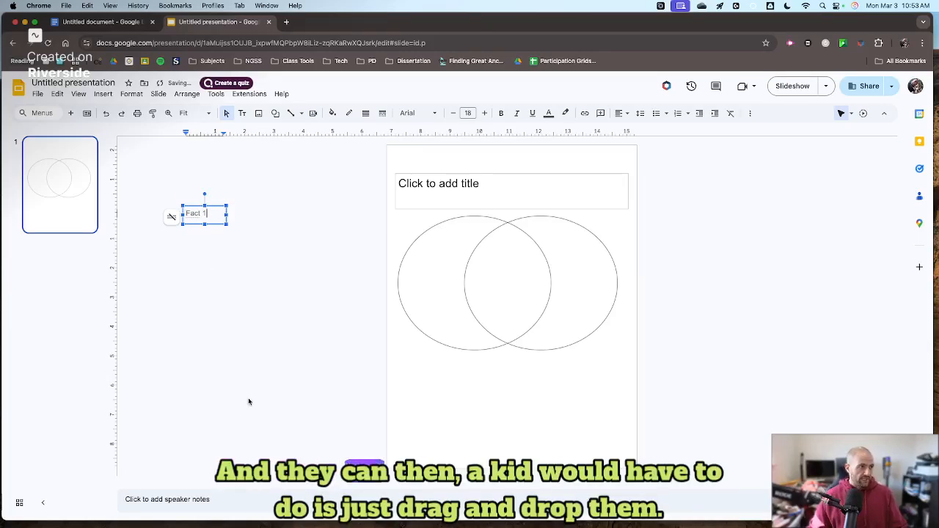
click(298, 274)
Move the "Fact 1" text box into the upper part of the left circle and fill it light yellow
drag(226, 214, 461, 248)
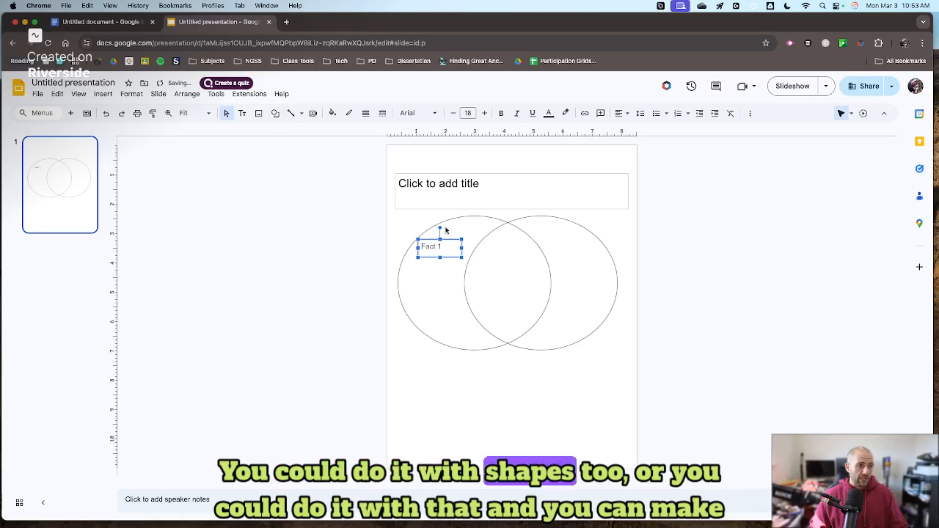
click(333, 113)
click(369, 236)
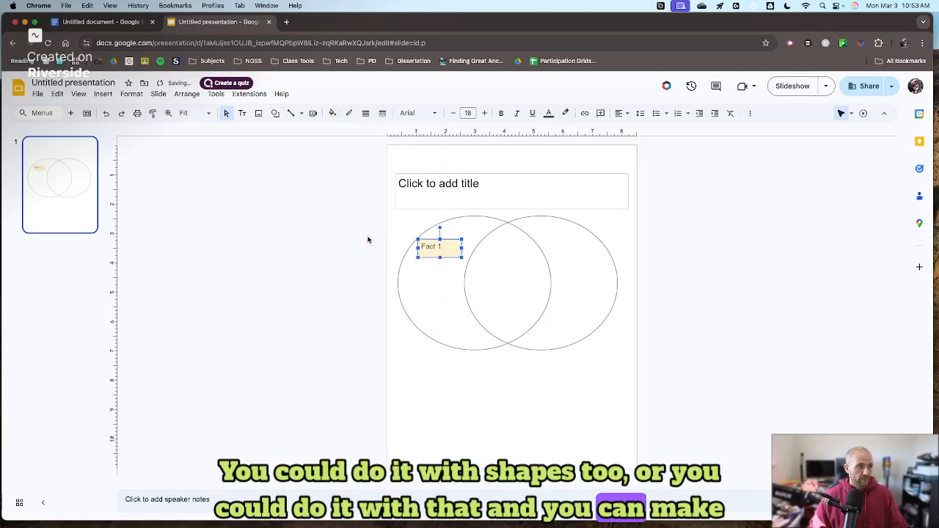
click(353, 273)
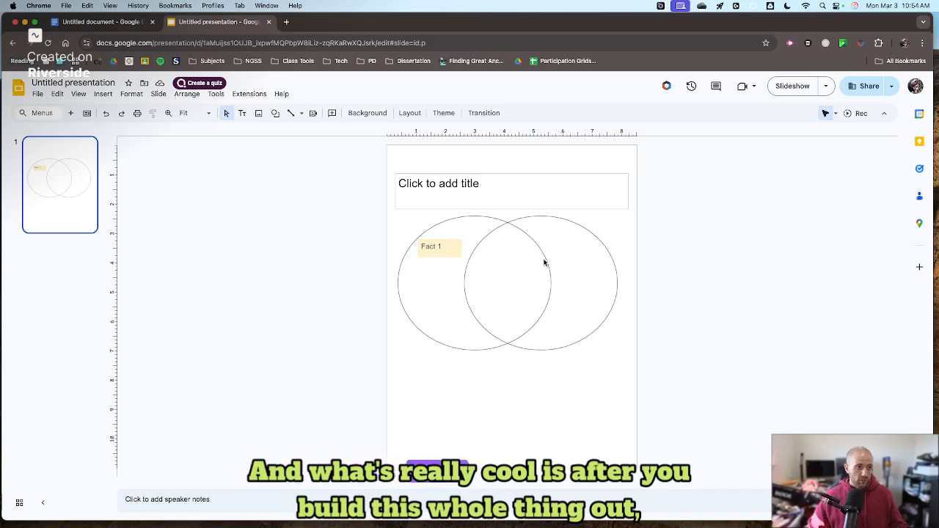
Check the print preview of the Venn diagram slide and return without printing
key(super+p)
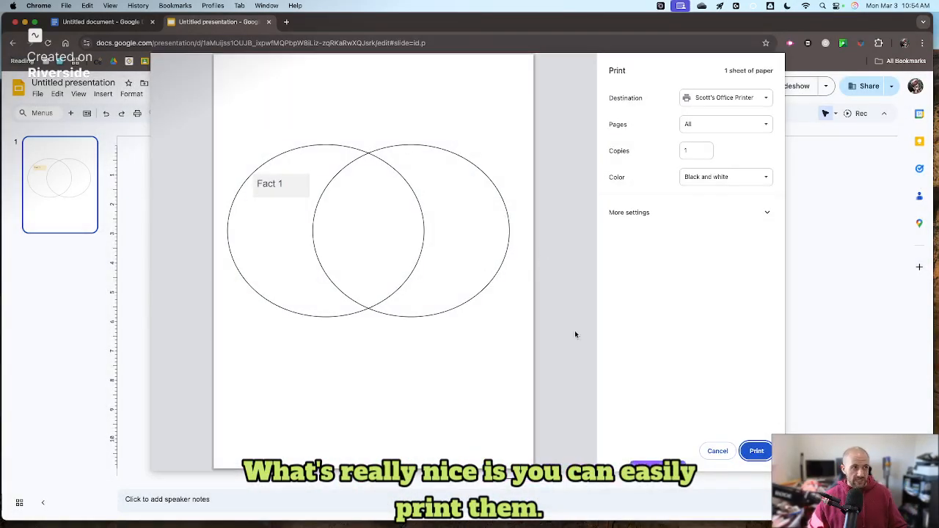
click(716, 452)
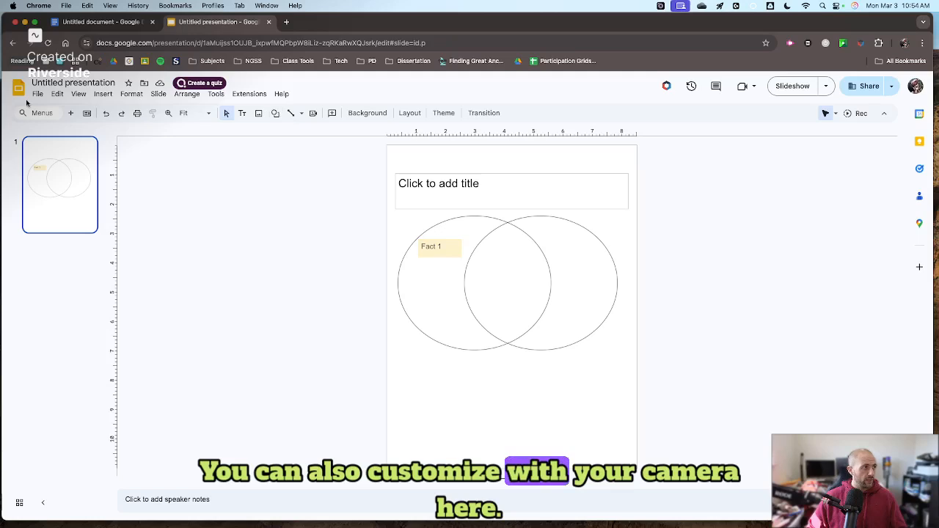
Add a new slide after the Venn diagram slide and return to the first slide
click(72, 113)
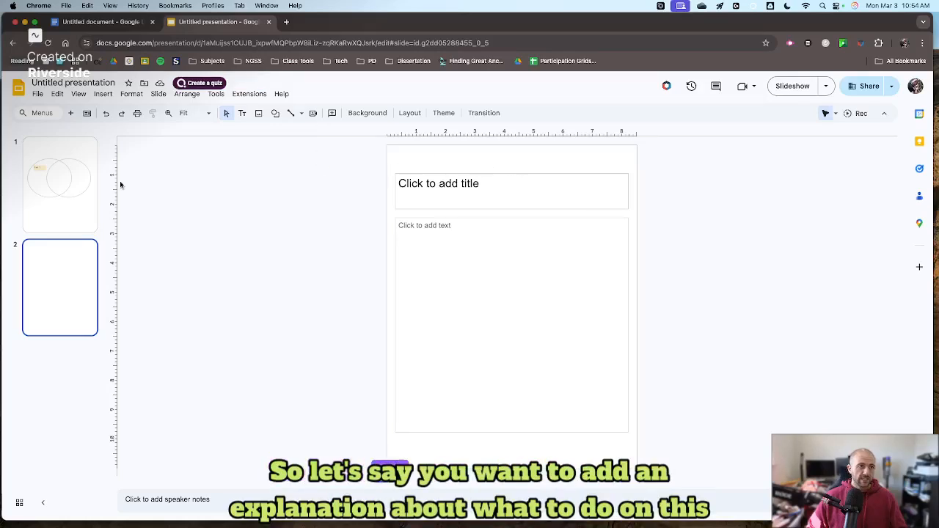
click(95, 191)
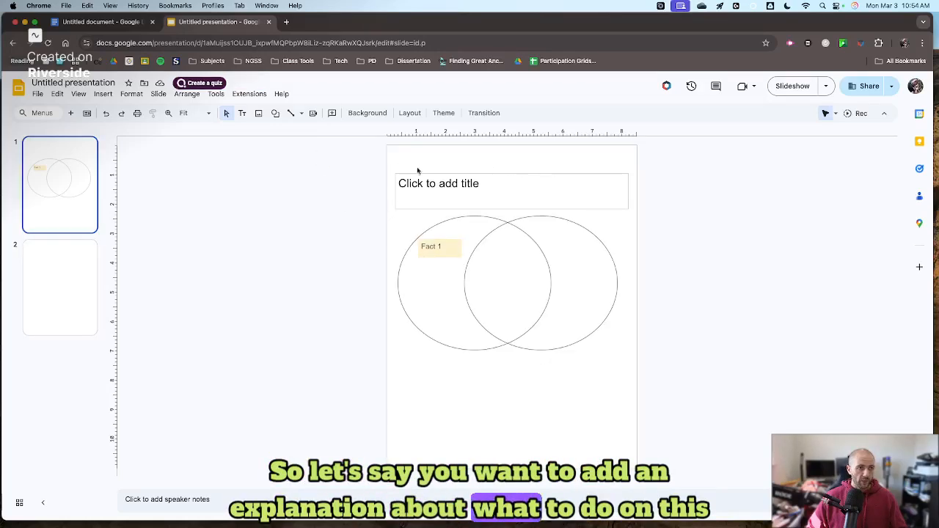
Try a circular speaker spotlight at the upper-right corner of the first slide
click(314, 114)
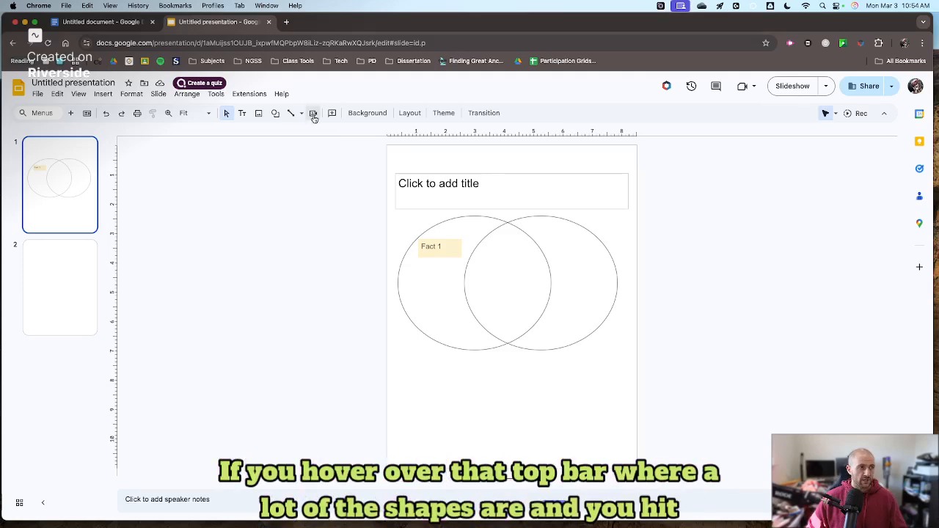
click(796, 268)
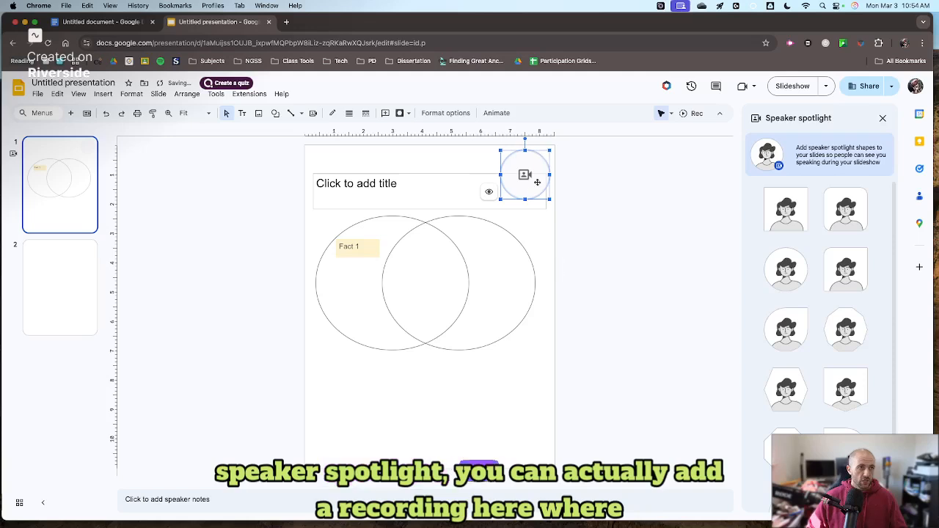
click(883, 118)
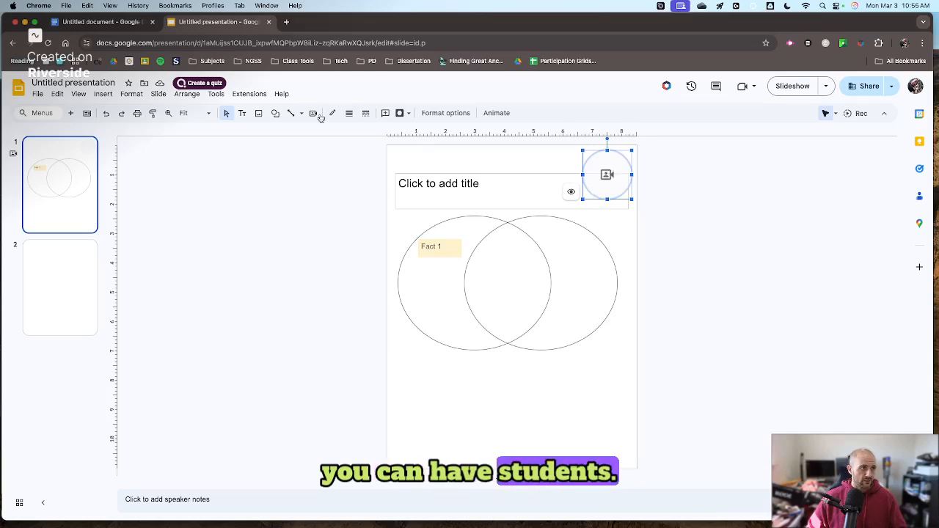
Run the slideshow with the camera enabled to check the speaker spotlight, and exit it
click(625, 189)
click(614, 180)
click(615, 217)
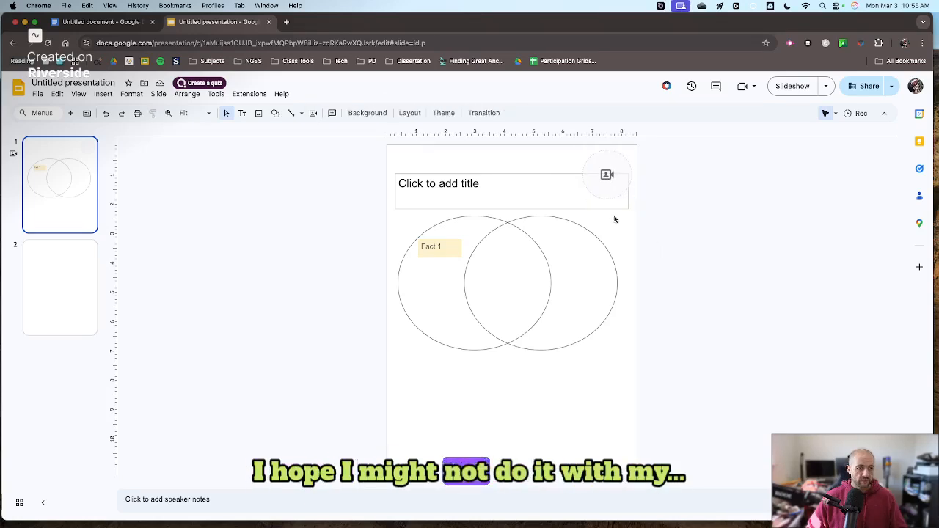
click(593, 190)
click(534, 354)
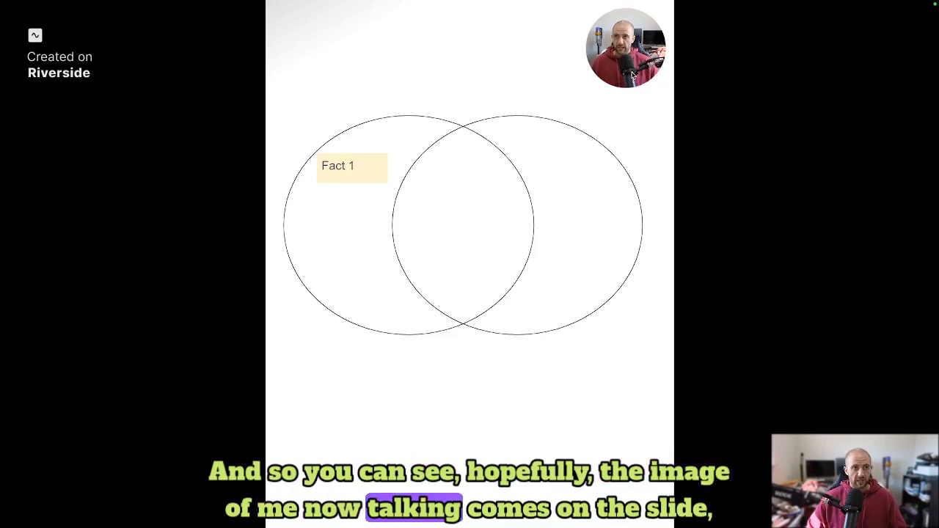
key(Escape)
Delete the speaker spotlight from the first slide
click(609, 157)
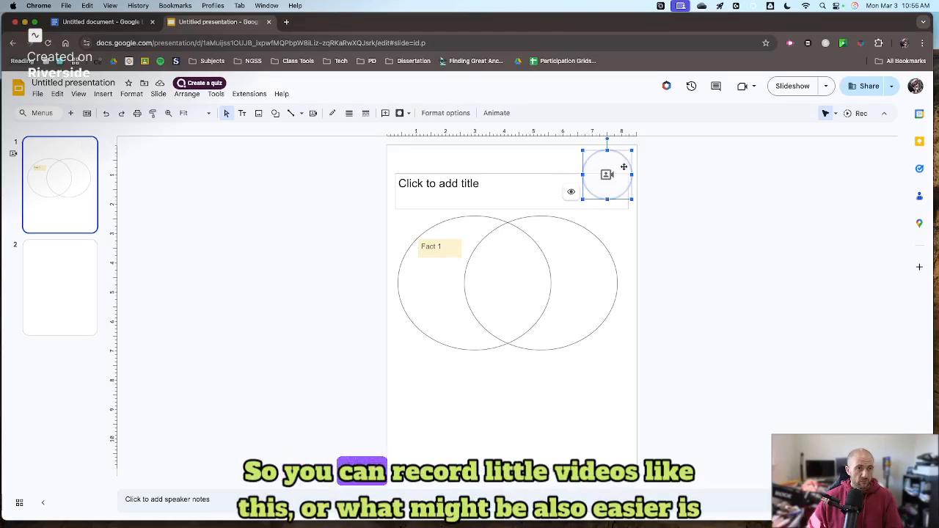
key(BackSpace)
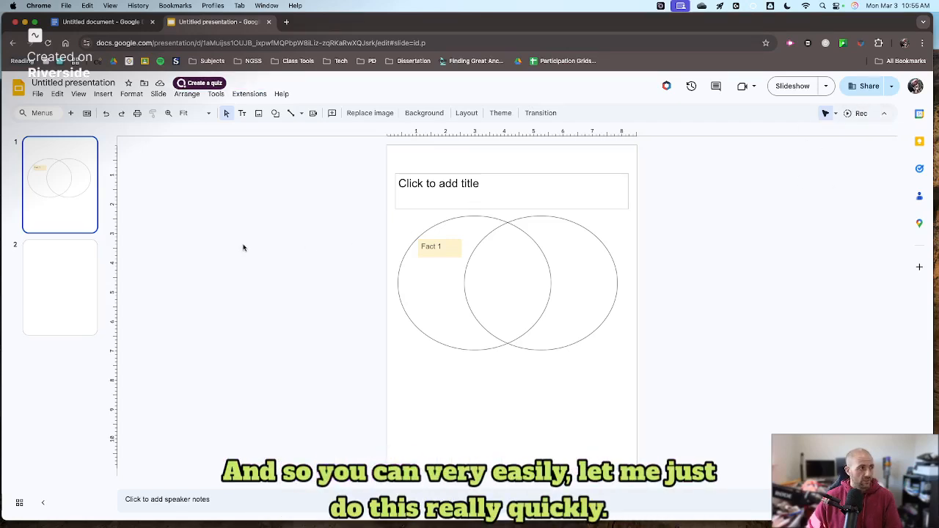
Insert two more slides with the Venn diagram layout after the first slide, and return to the first slide
key(ctrl+d)
key(ctrl+d)
click(65, 151)
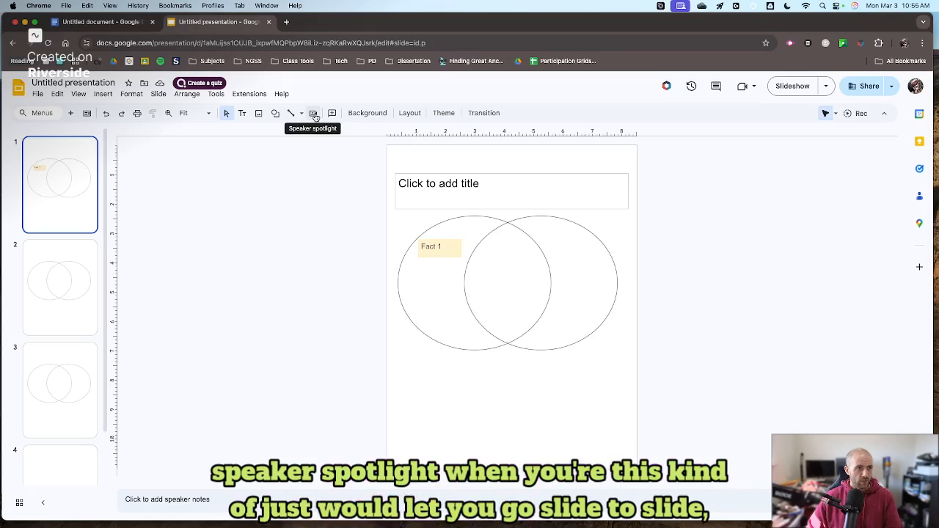
Insert a circular speaker spotlight on the first slide and a decagonal one inside the left circle of the second slide
click(313, 114)
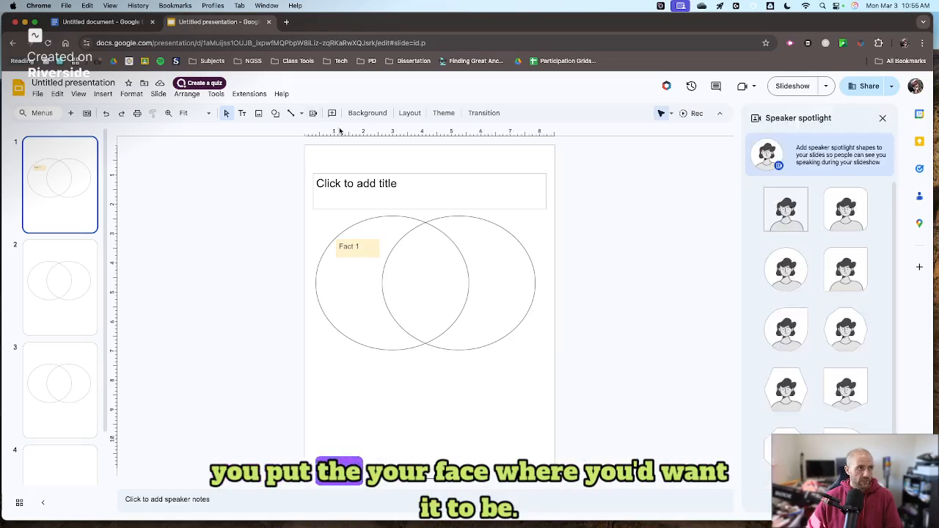
click(786, 269)
click(83, 287)
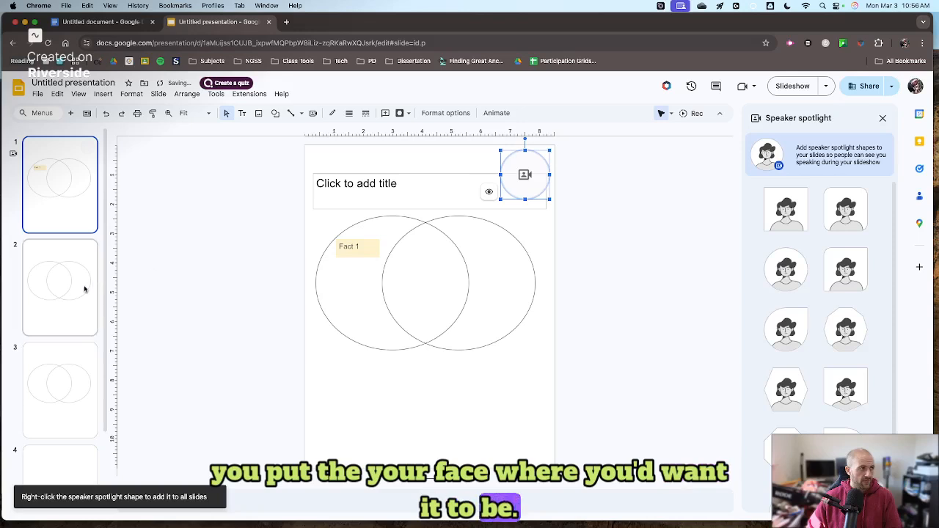
click(845, 326)
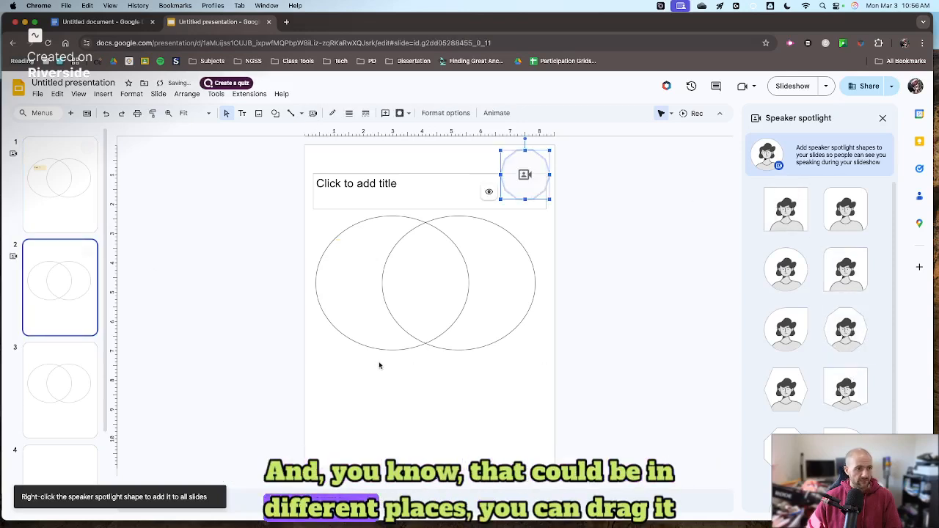
drag(527, 153, 356, 260)
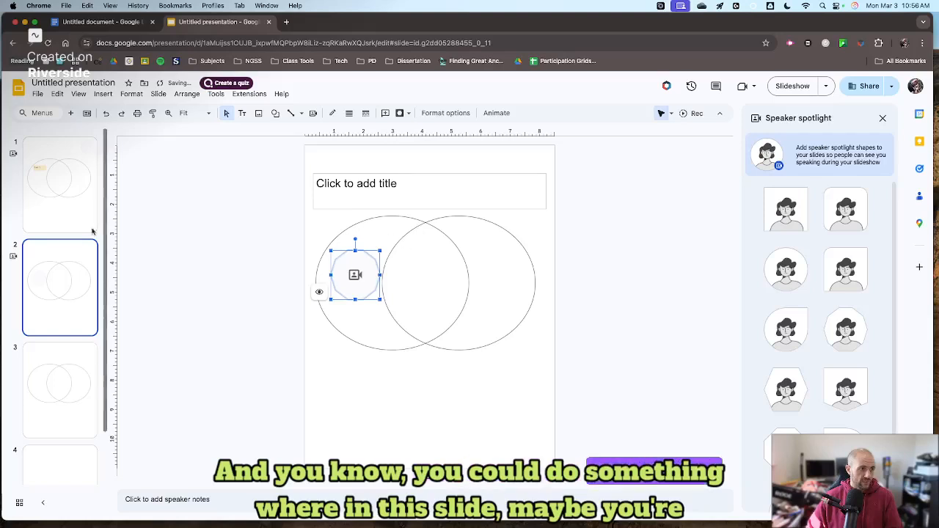
Insert a hexagonal Flowchart: Preparation speaker spotlight on the third slide and place it inside the right circle
click(72, 367)
click(823, 318)
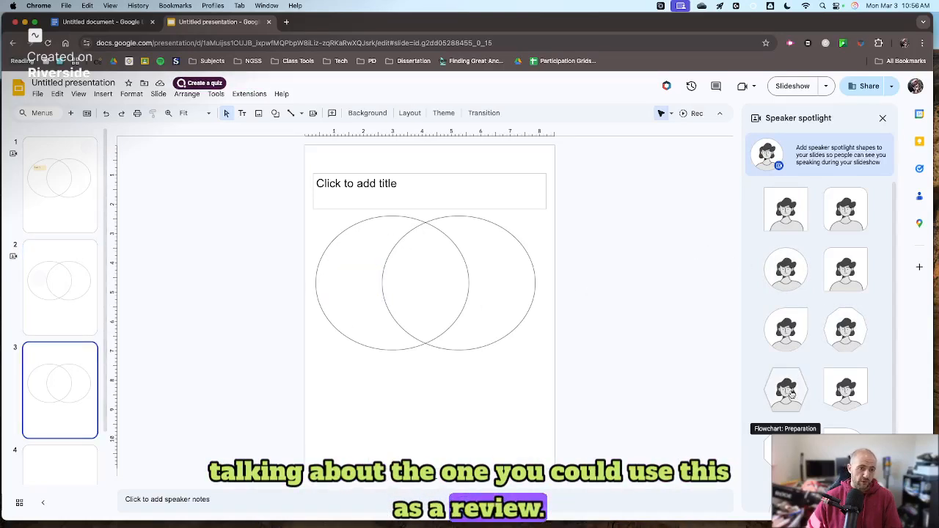
drag(535, 172, 512, 284)
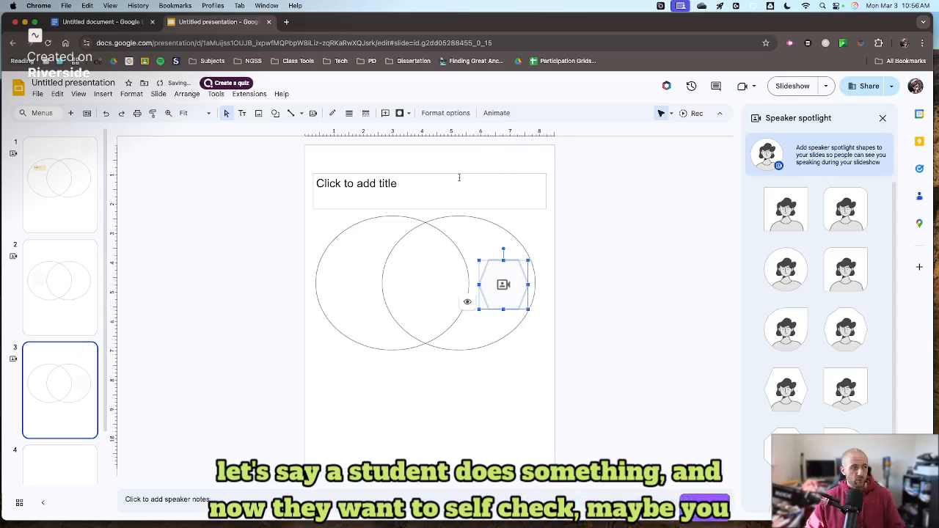
Play the slideshow from the first slide with the camera on and step through the speaker spotlights on the three Venn diagram slides
click(96, 218)
click(803, 94)
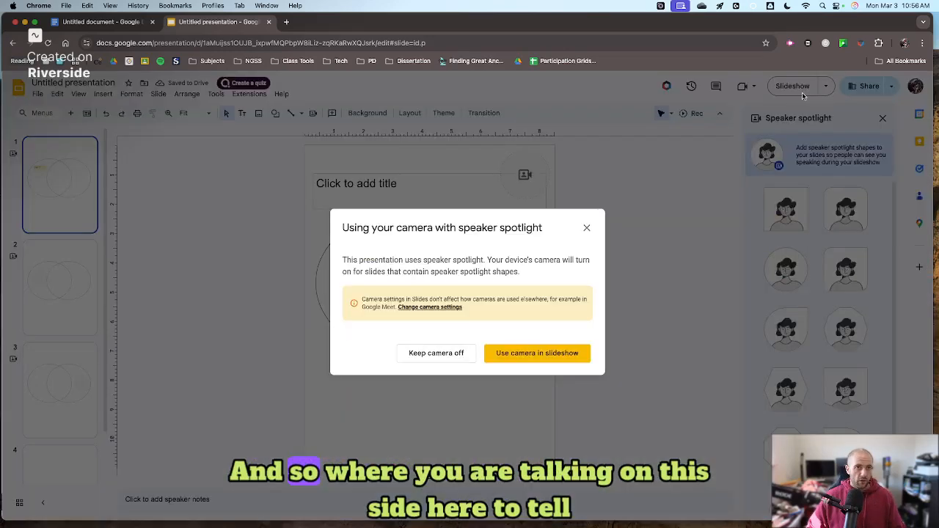
click(538, 353)
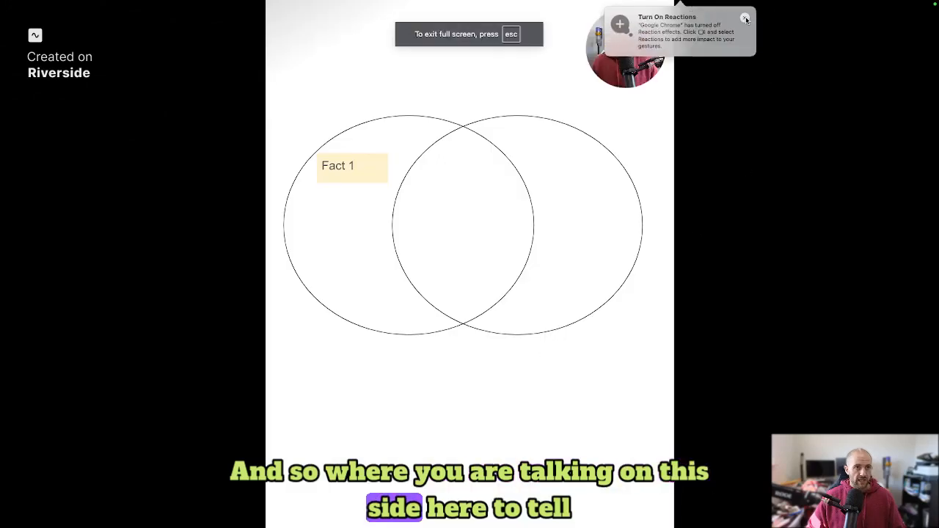
click(745, 18)
click(667, 160)
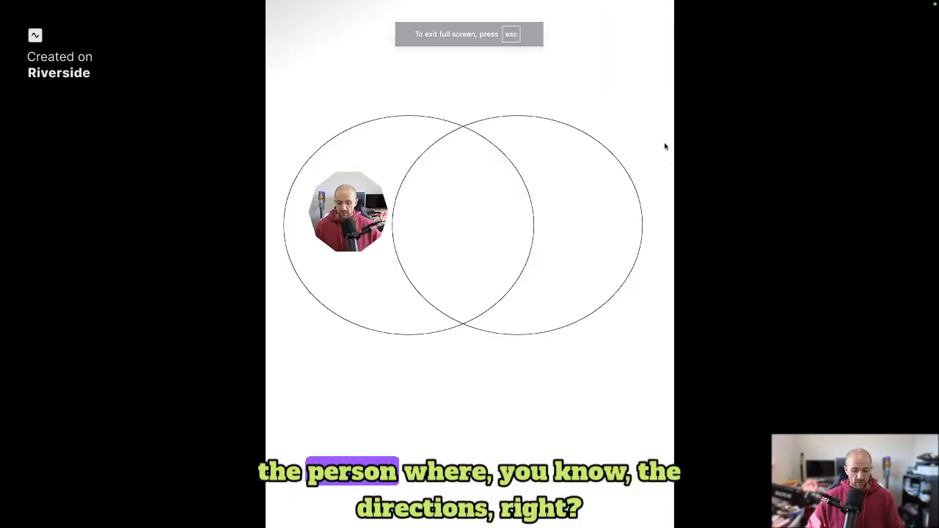
key(Left)
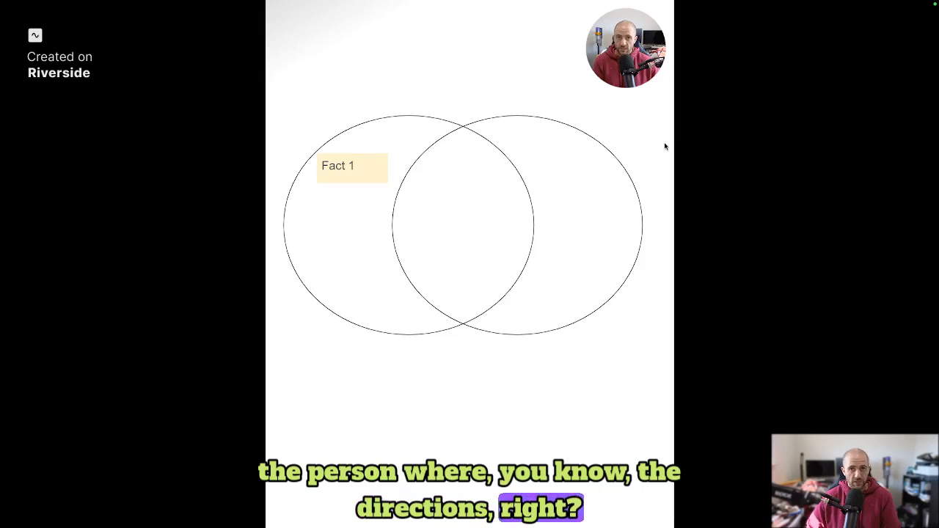
key(Right)
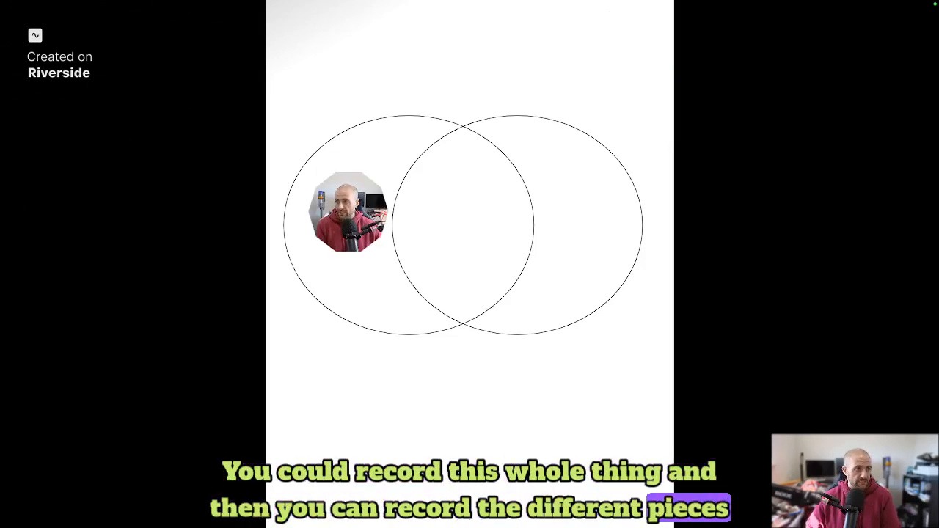
key(Right)
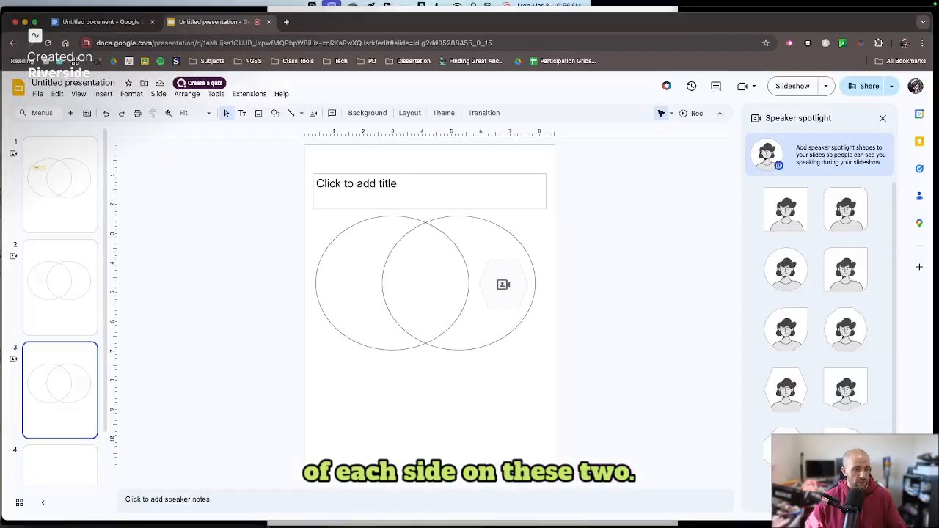
Delete the speaker spotlights from the third, second and first Venn diagram slides and close the speaker spotlight options
key(Escape)
click(514, 267)
key(Delete)
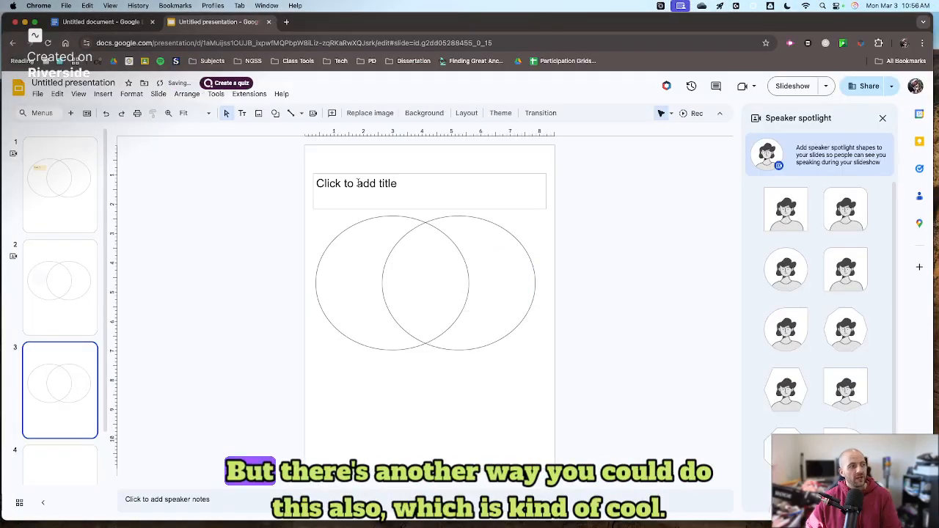
click(88, 292)
click(323, 286)
key(Delete)
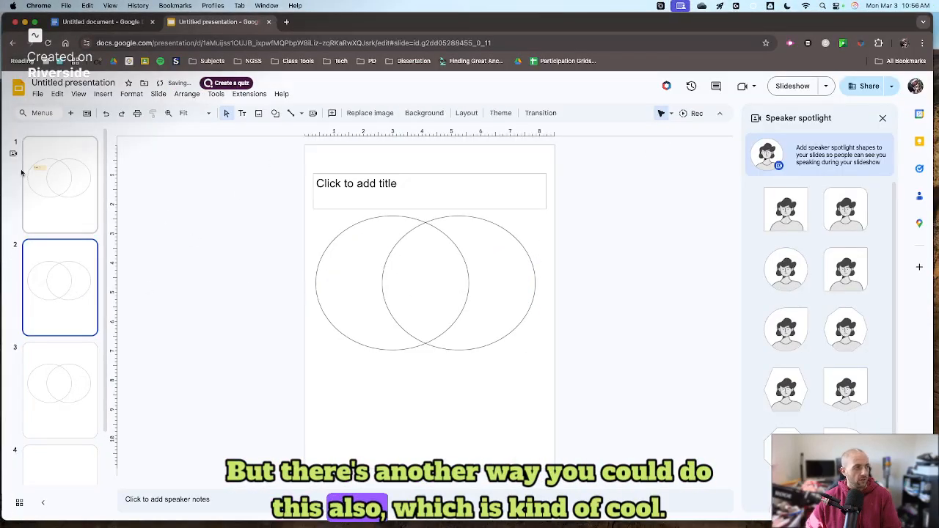
click(29, 169)
click(539, 169)
key(Delete)
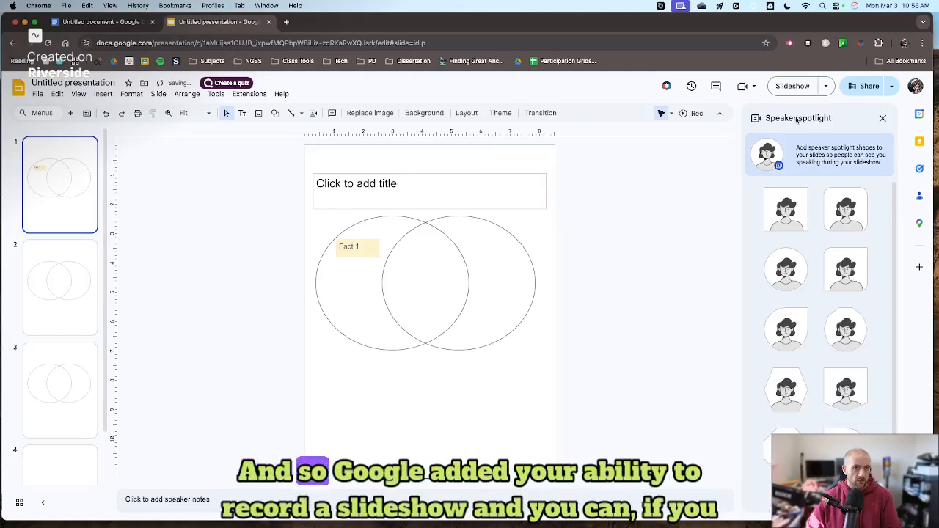
click(884, 118)
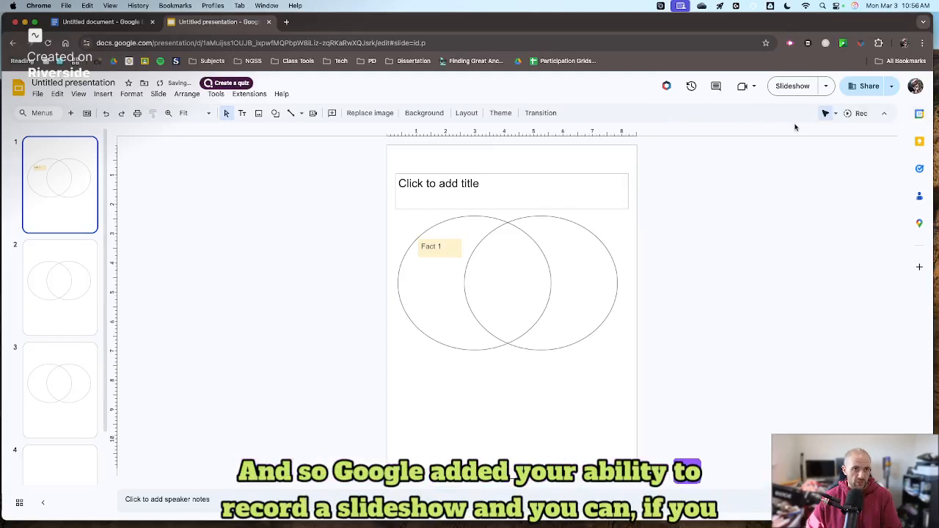
Start a new video recording setup for the slides, with the picture-in-picture camera in the frame's upper-left corner at the largest size
click(849, 114)
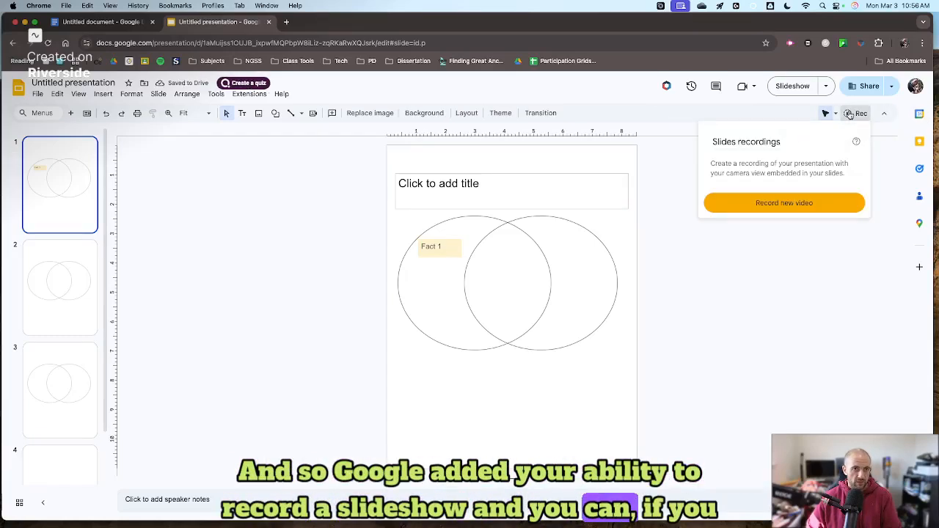
click(801, 203)
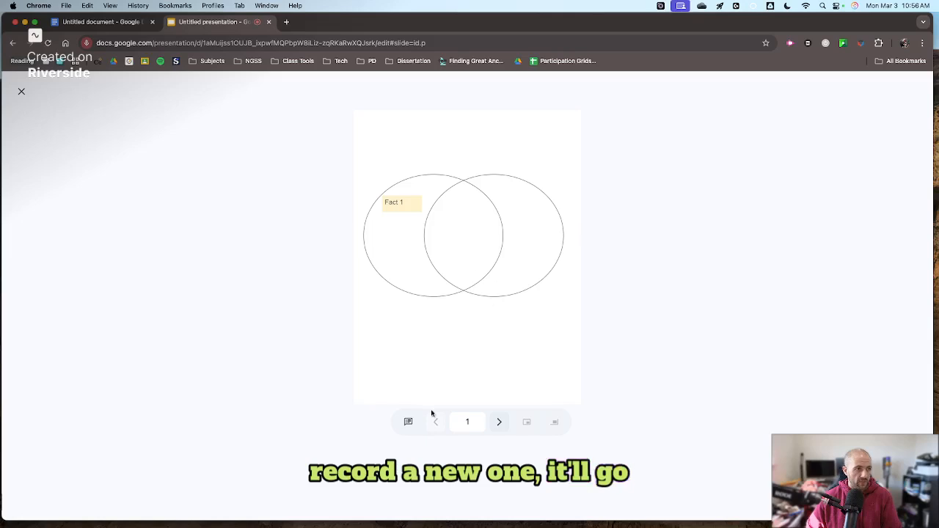
click(526, 423)
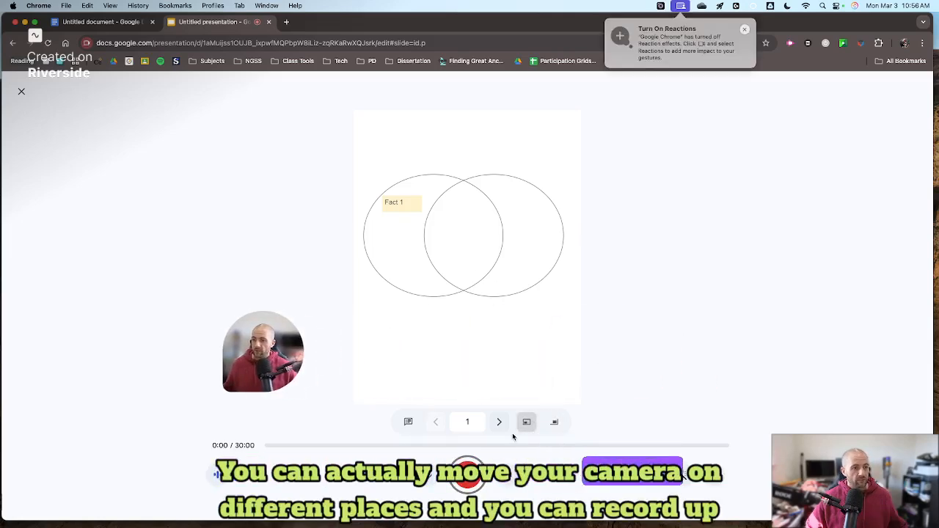
click(527, 422)
mouse_move(559, 424)
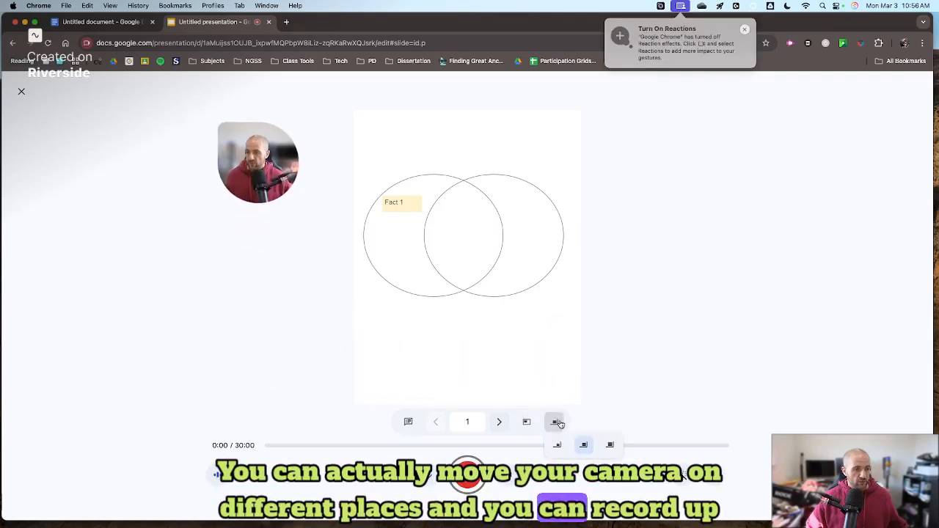
click(610, 444)
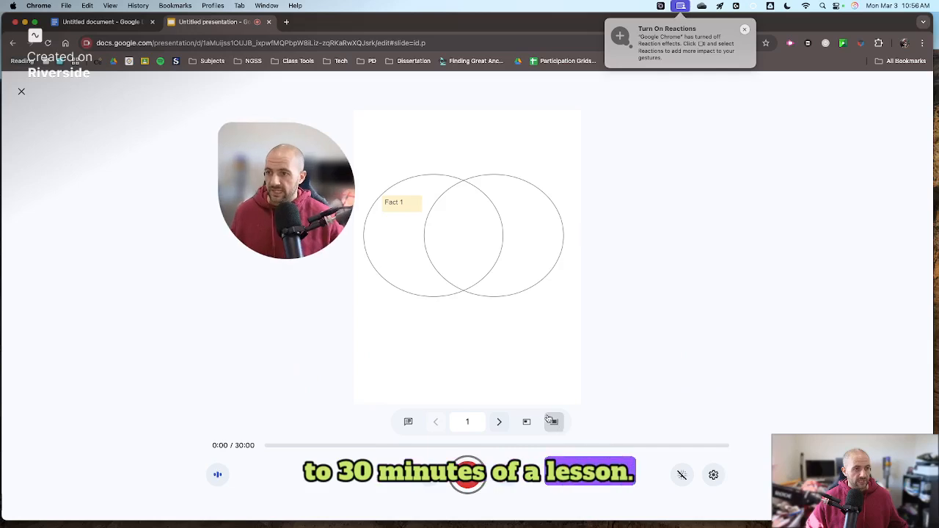
Move the recording's camera picture to the center of the slide and to the frame's lower-left corner, and exit without recording
mouse_move(526, 422)
click(633, 444)
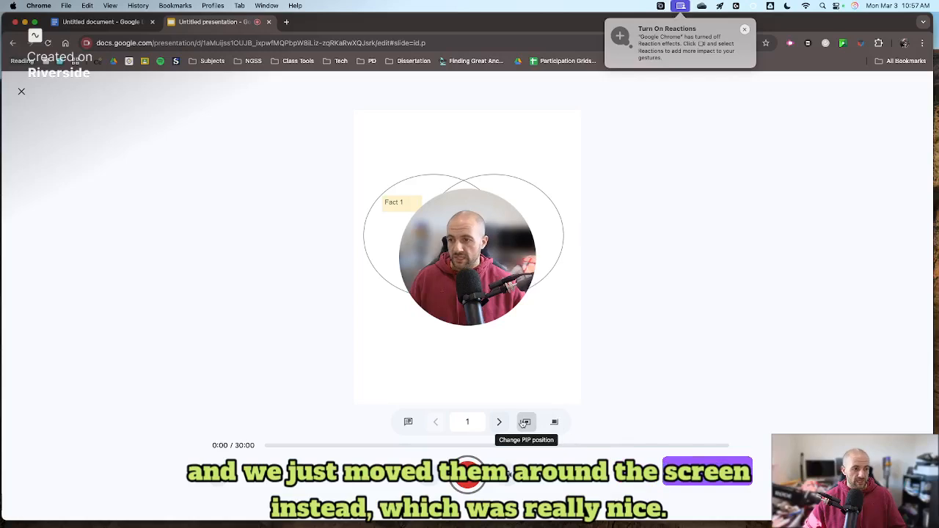
click(528, 423)
click(556, 449)
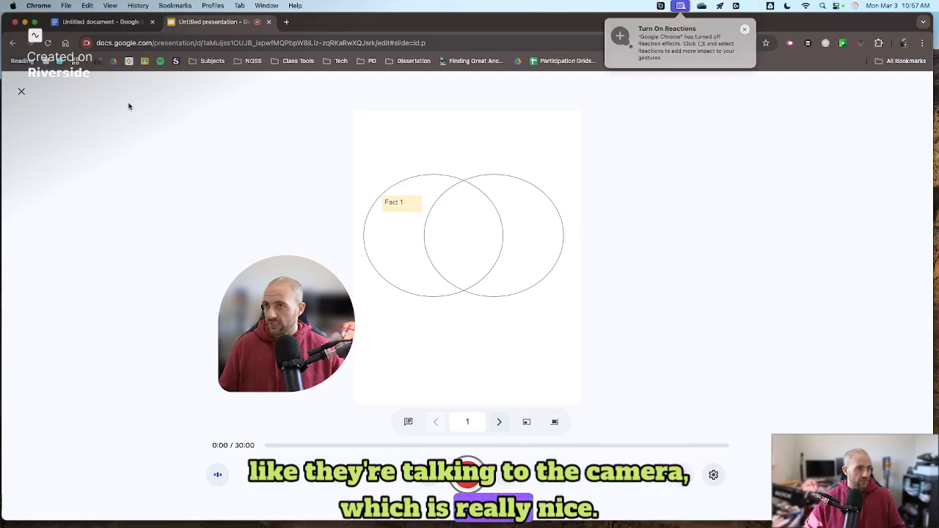
click(21, 91)
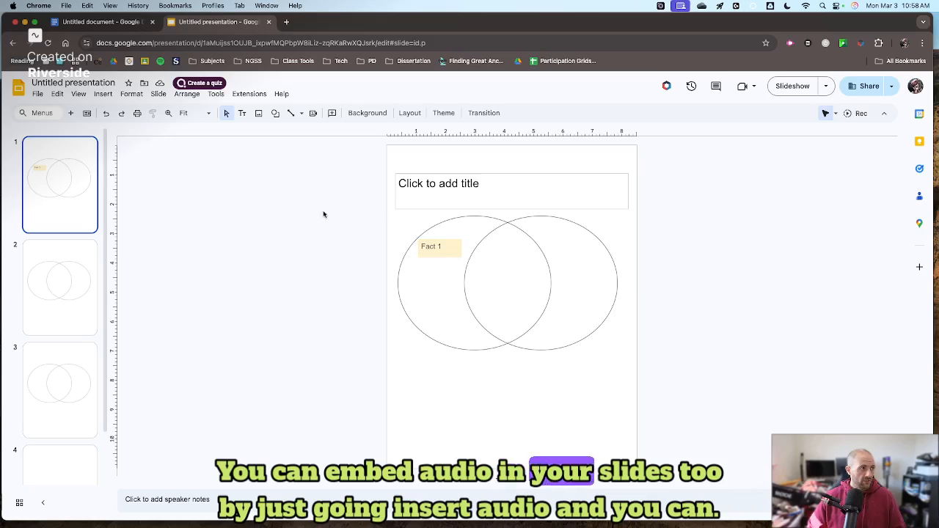
Open the Drive picker for inserting audio on the first slide and close it without choosing a file
click(102, 94)
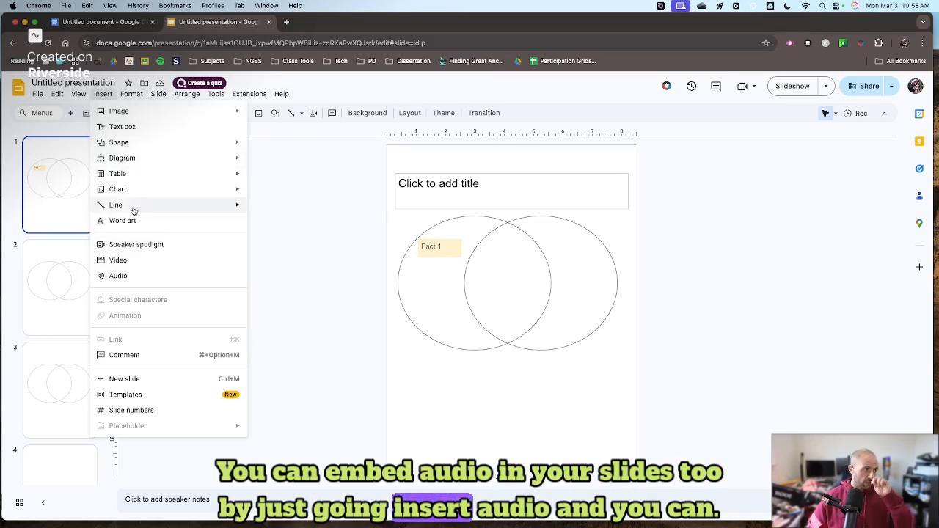
click(138, 276)
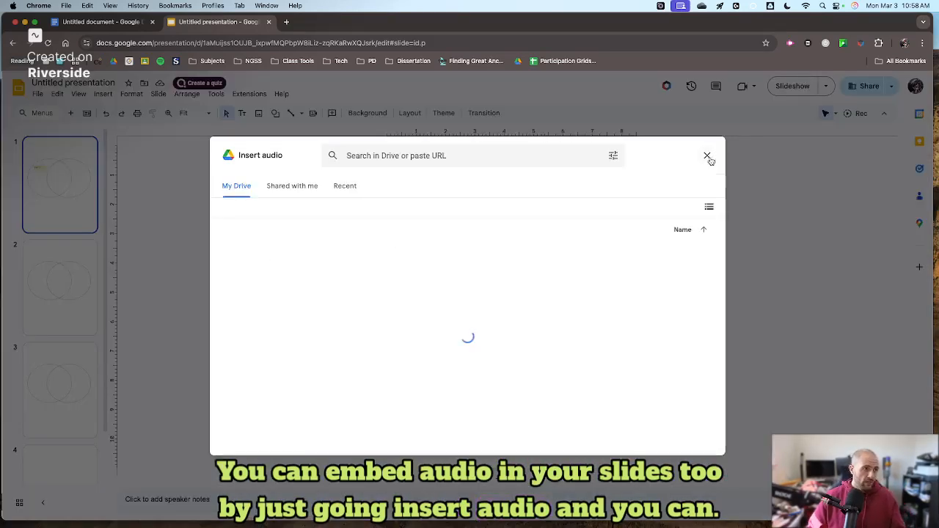
click(708, 156)
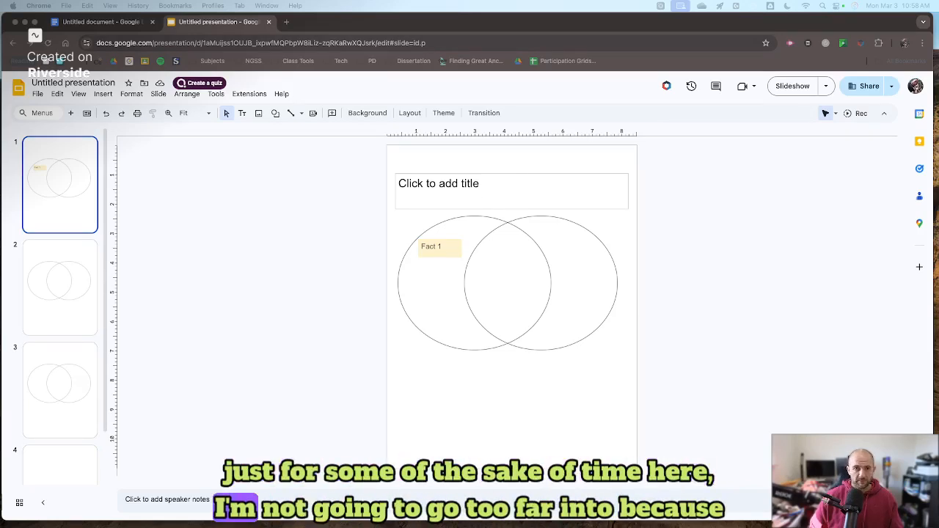
Switch to the Google Docs window with the Chapter 2 Grid: Astronomy (The Universe, Stars) 2024 document
key(ctrl+Up)
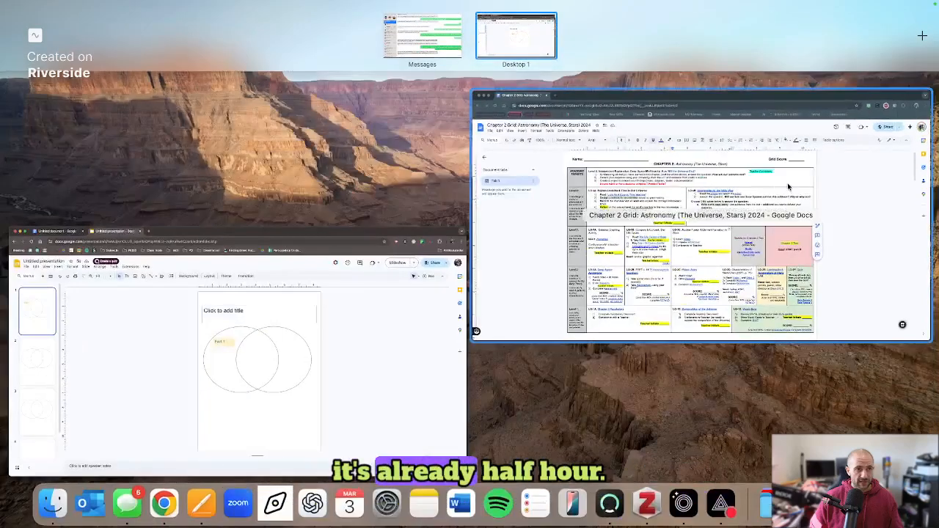
click(856, 200)
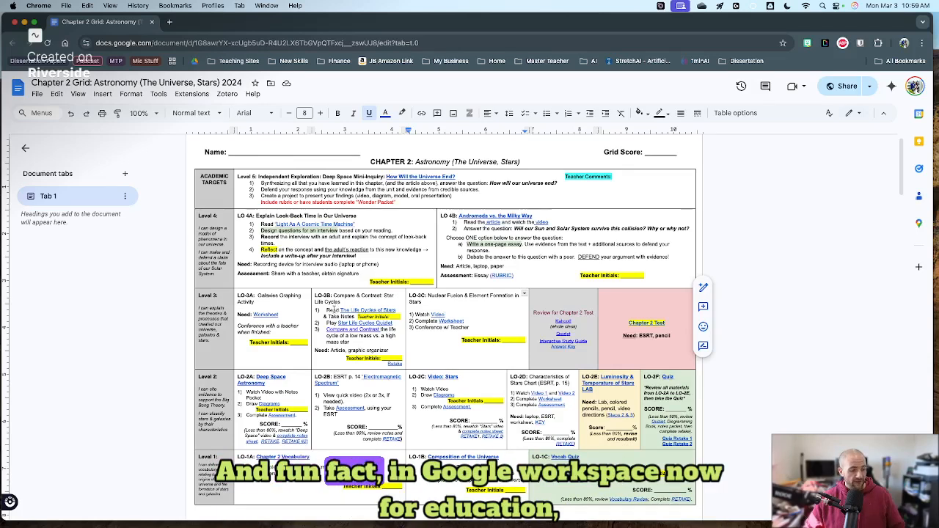
key(super+Tab)
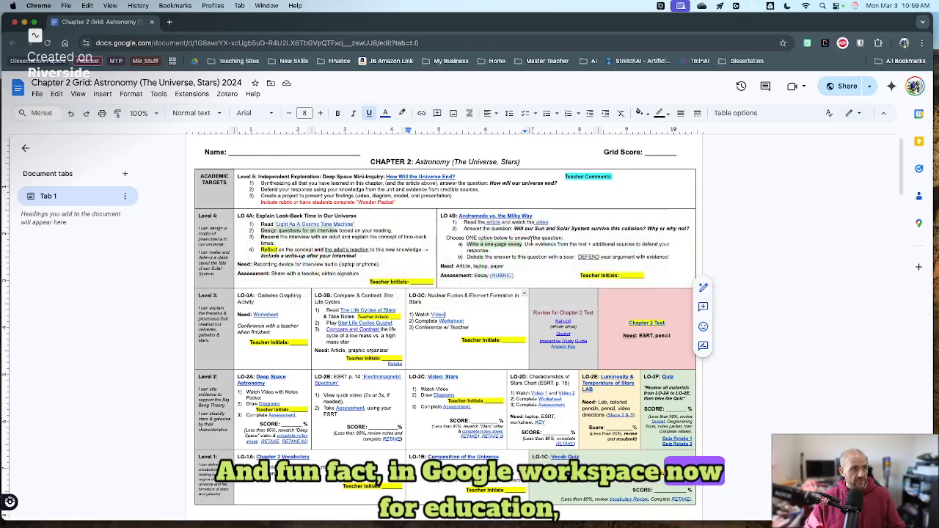
key(ctrl+Down)
click(243, 169)
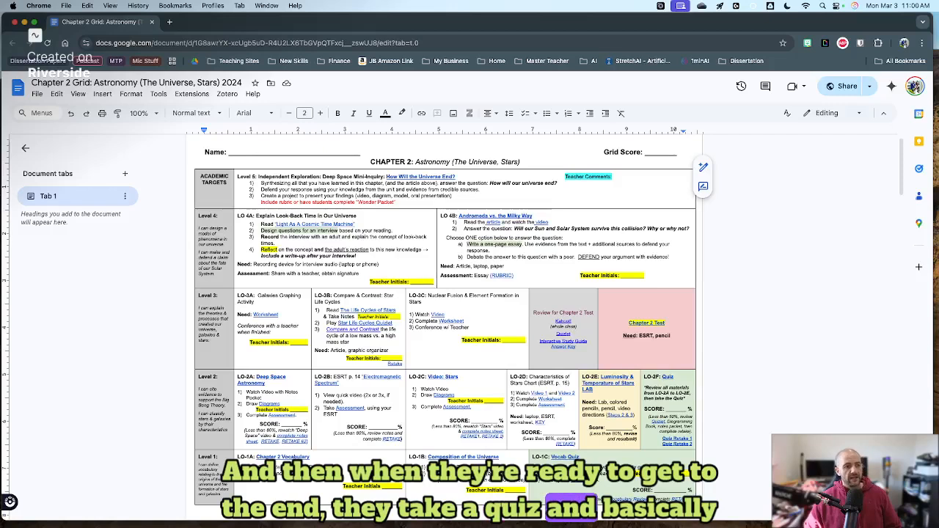
Examine the Chapter 2 Grid Calendar pacing guide below the learning grid and return to the start of the document
scroll(605, 447, down, 3)
scroll(605, 447, down, 4)
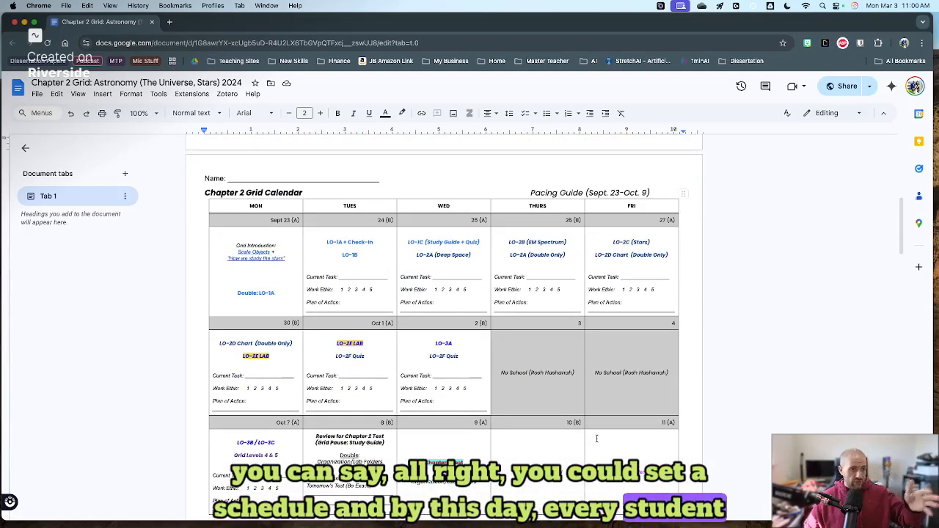
scroll(597, 438, up, 3)
scroll(597, 439, up, 1)
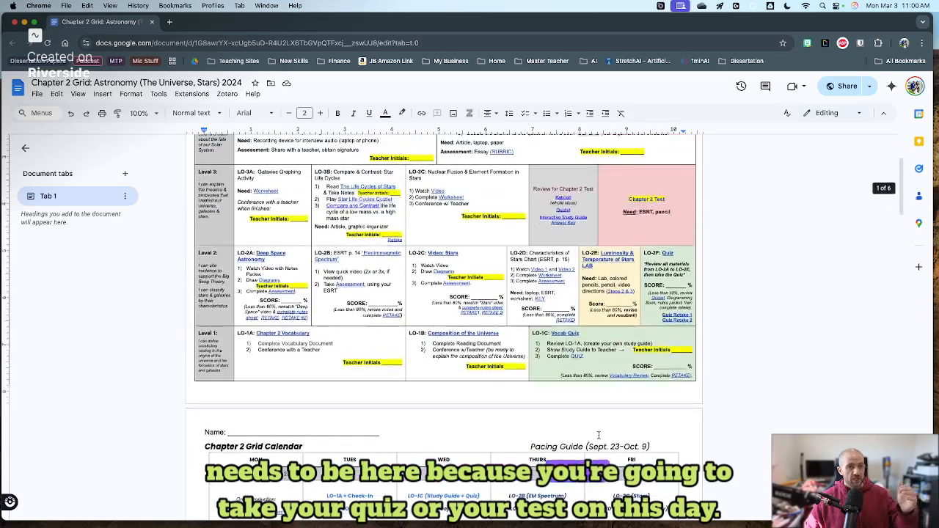
scroll(657, 291, up, 1)
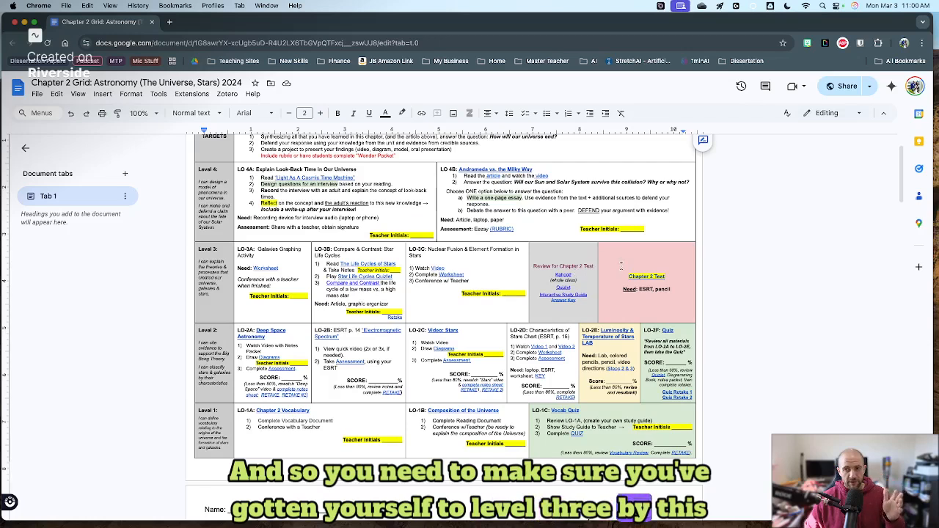
scroll(832, 378, up, 1)
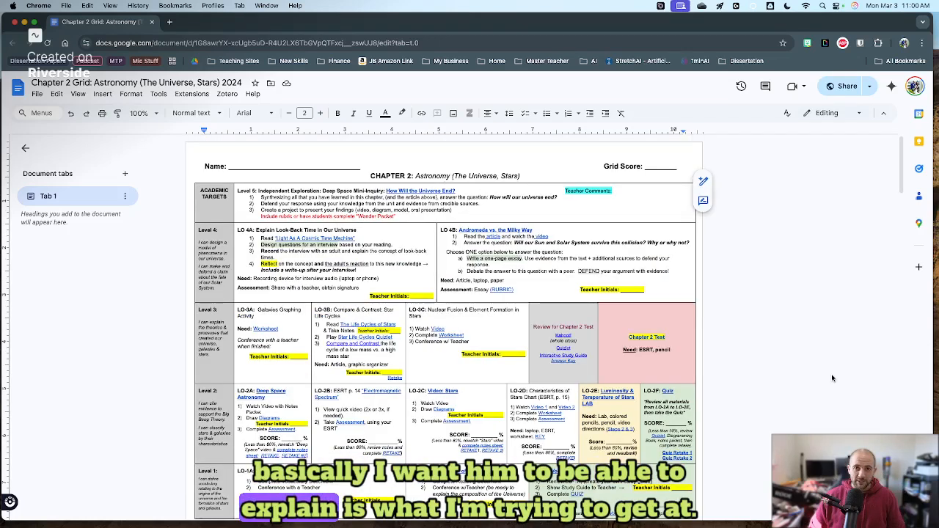